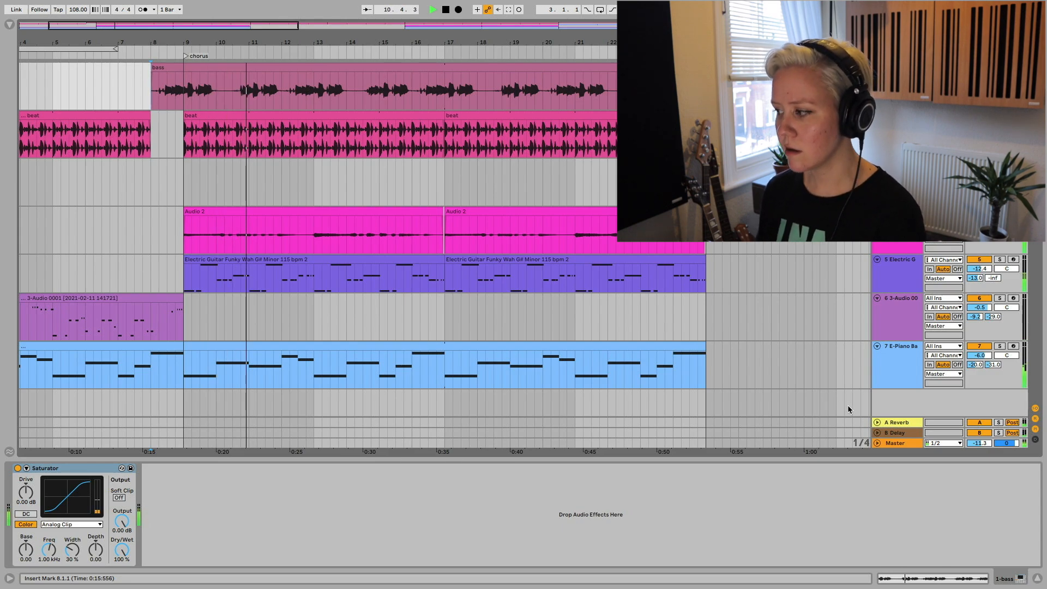
- Check the bass track's level in the session mixer, stop playback and return to the arrangement
key(Tab)
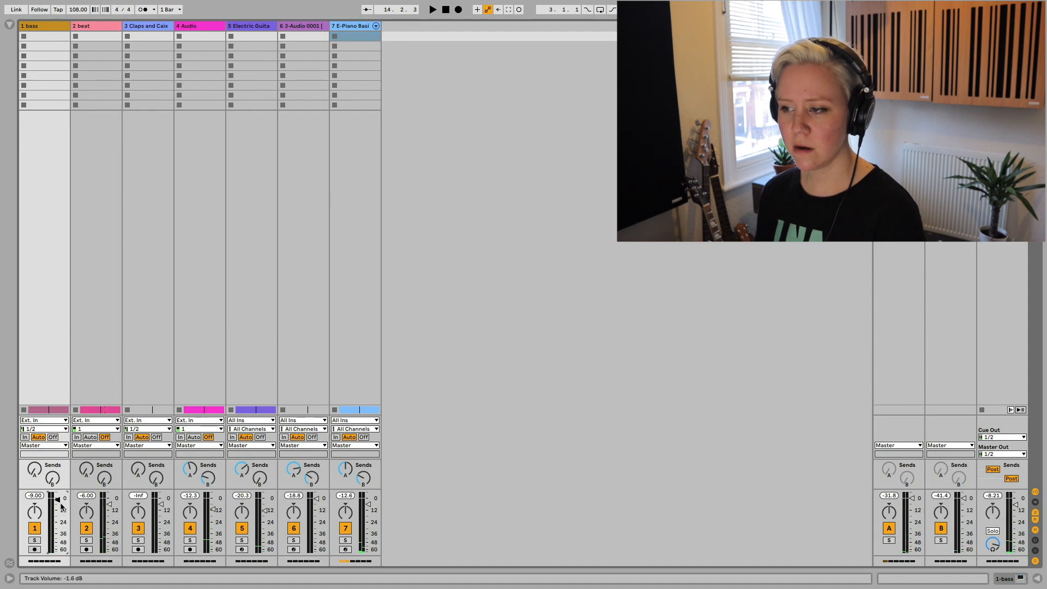
key(space)
key(Tab)
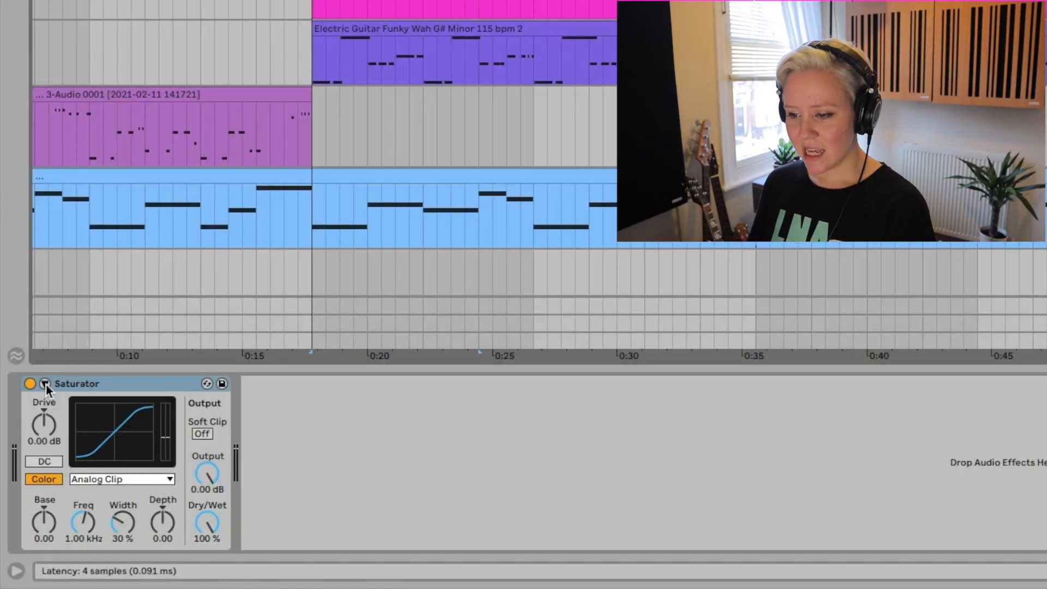
- Expand the Saturator's full controls and audition the bass with Output at -21.4 dB and Drive at 26.9 dB
click(45, 383)
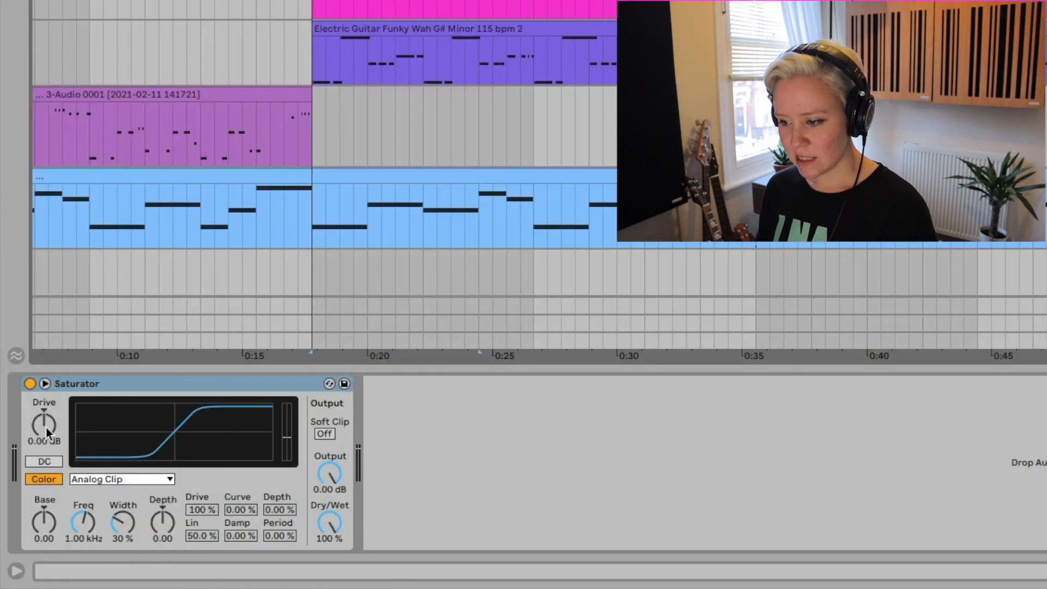
drag(330, 474, 330, 476)
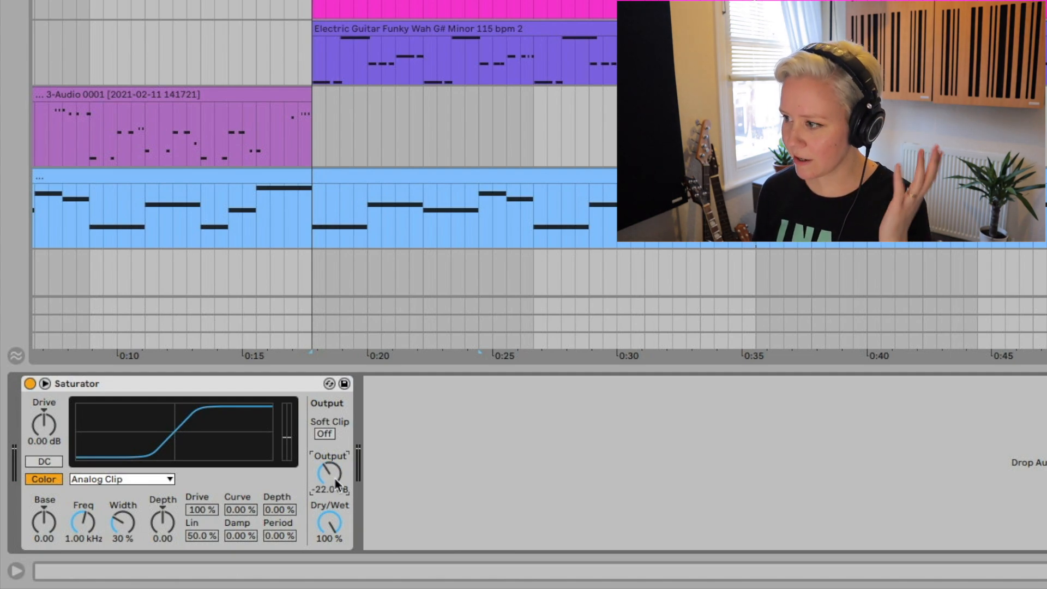
key(space)
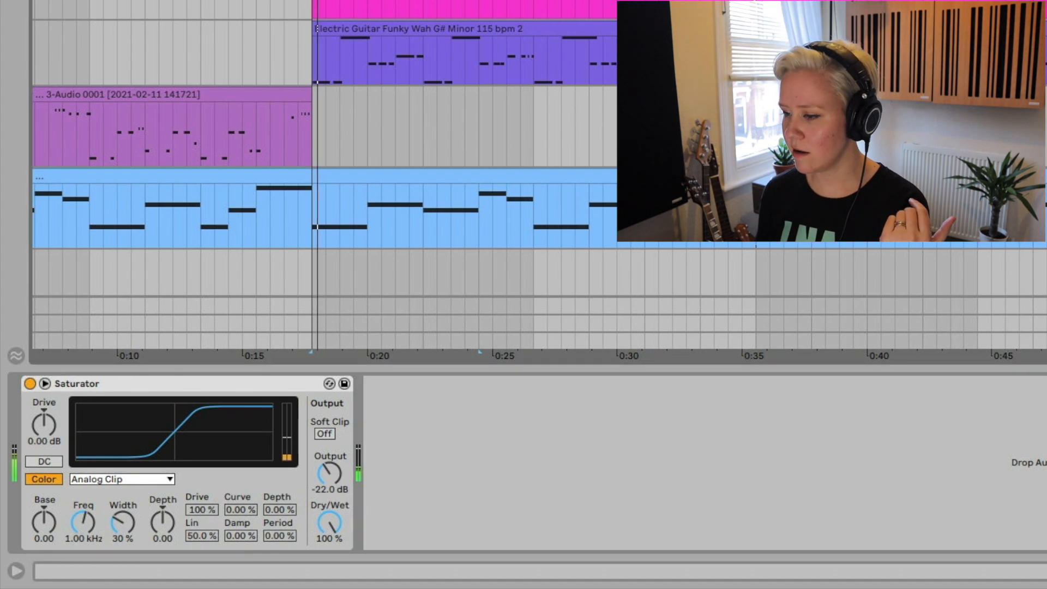
drag(349, 494, 349, 491)
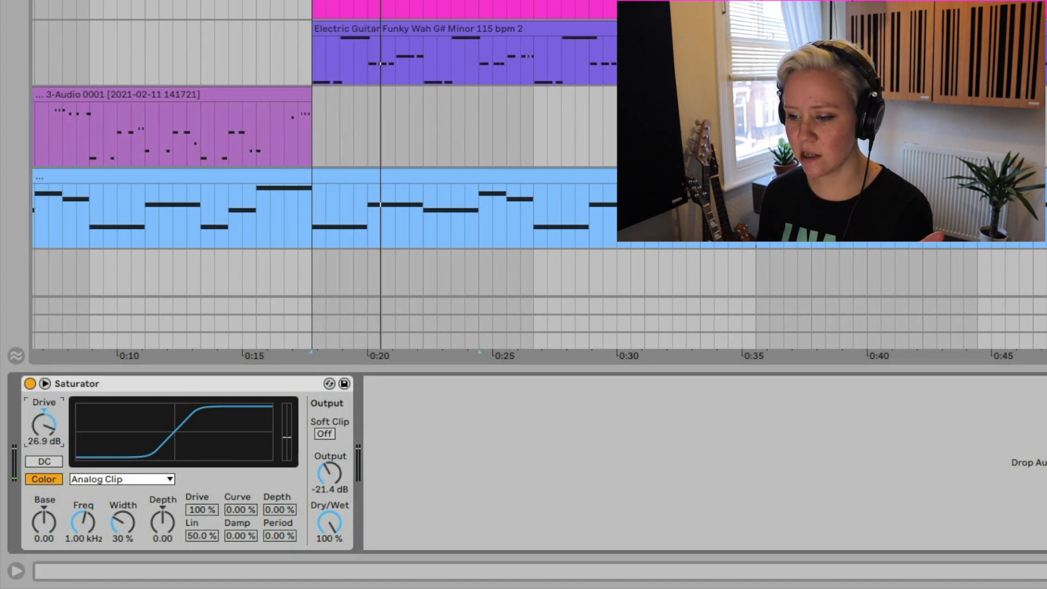
key(space)
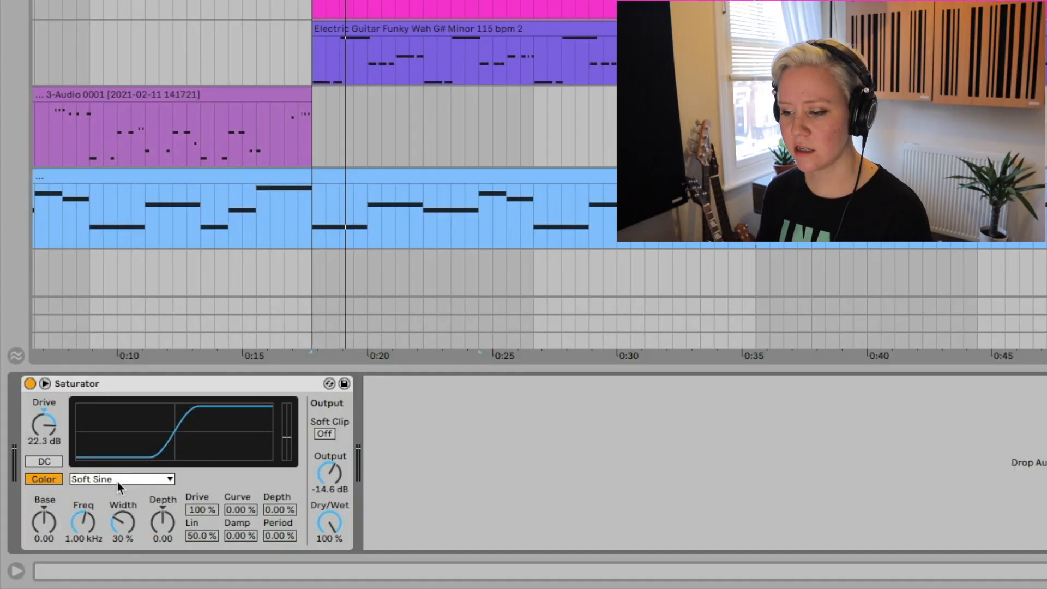
- Compare the Analog Clip and Soft Sine saturation curves on the bass during playback
click(117, 482)
click(114, 493)
key(space)
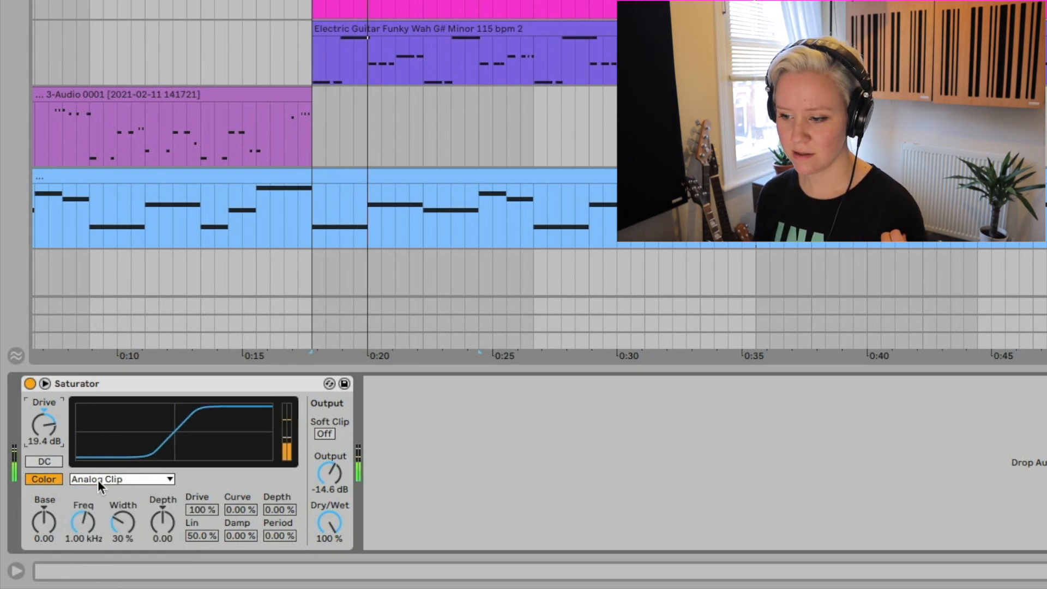
click(97, 479)
click(98, 506)
key(space)
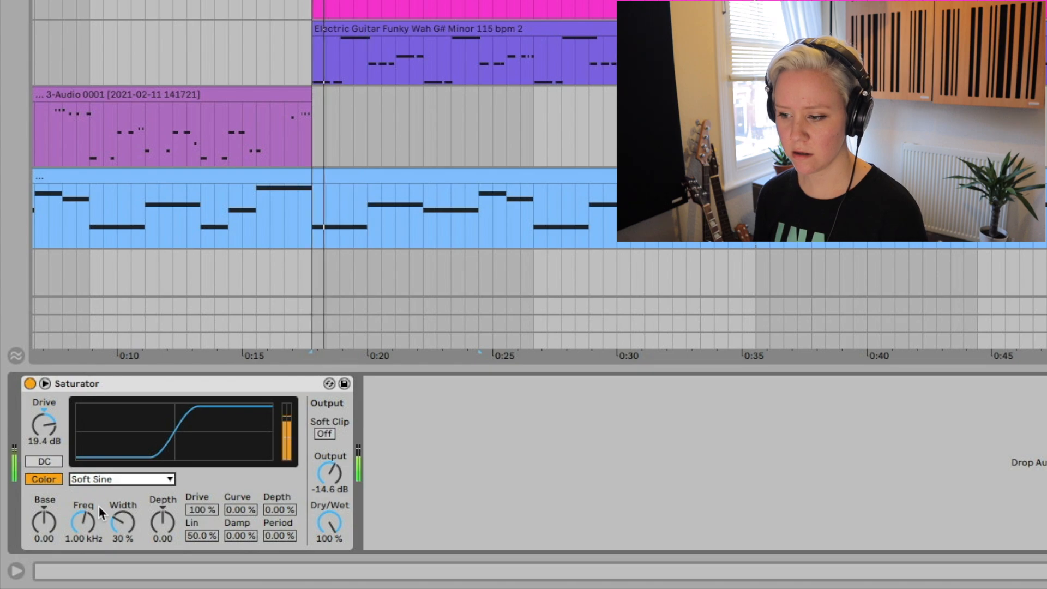
- Audition the Saturator's Medium Curve and Digital Clip types on the bass
click(110, 480)
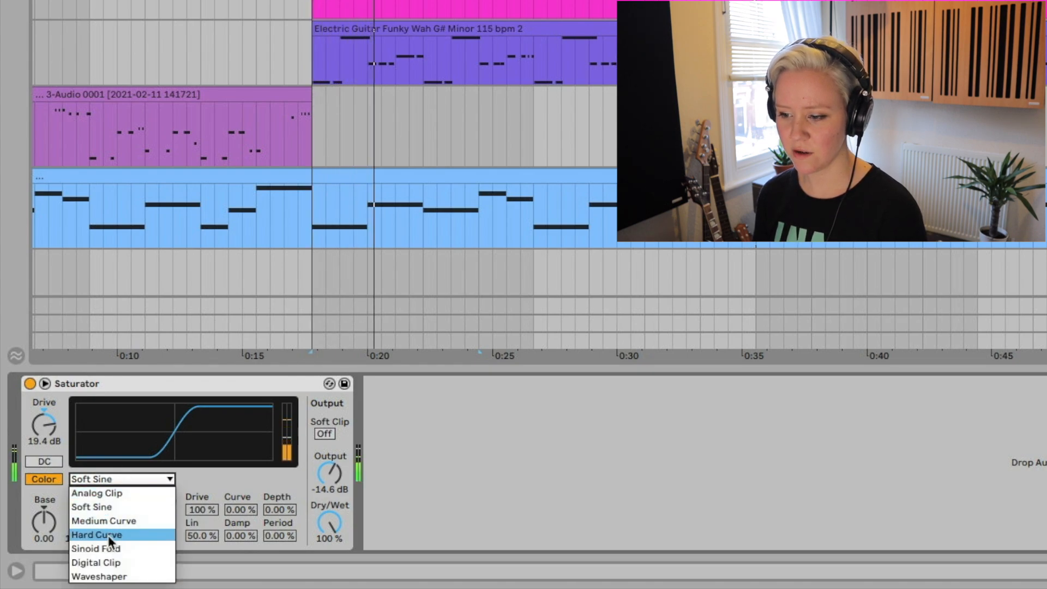
click(103, 520)
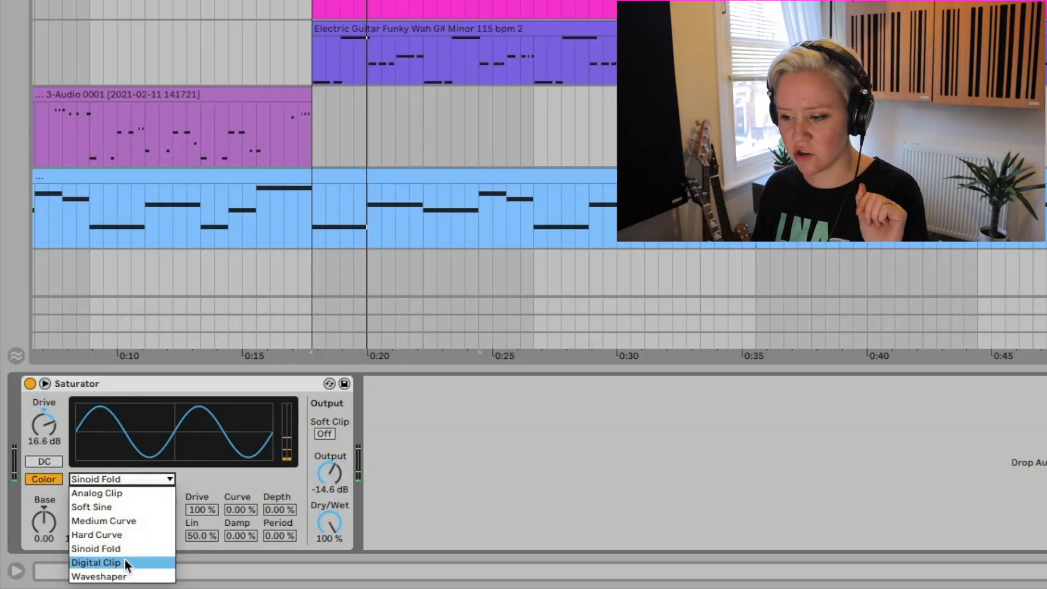
click(124, 561)
key(space)
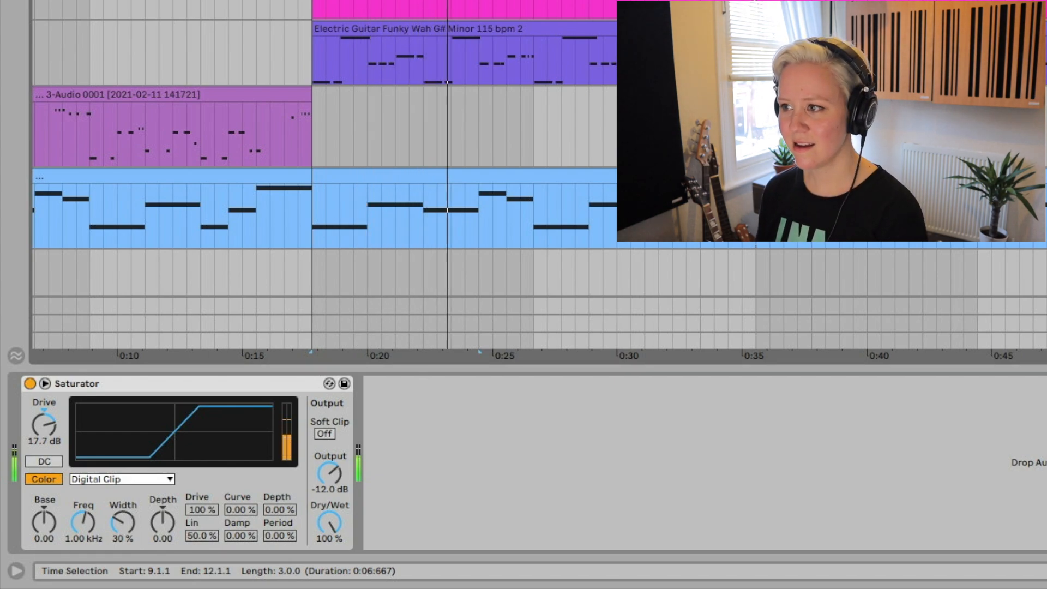
- Compare the bass's frequency spectrum during playback with the Saturator bypassed and re-enabled
click(18, 468)
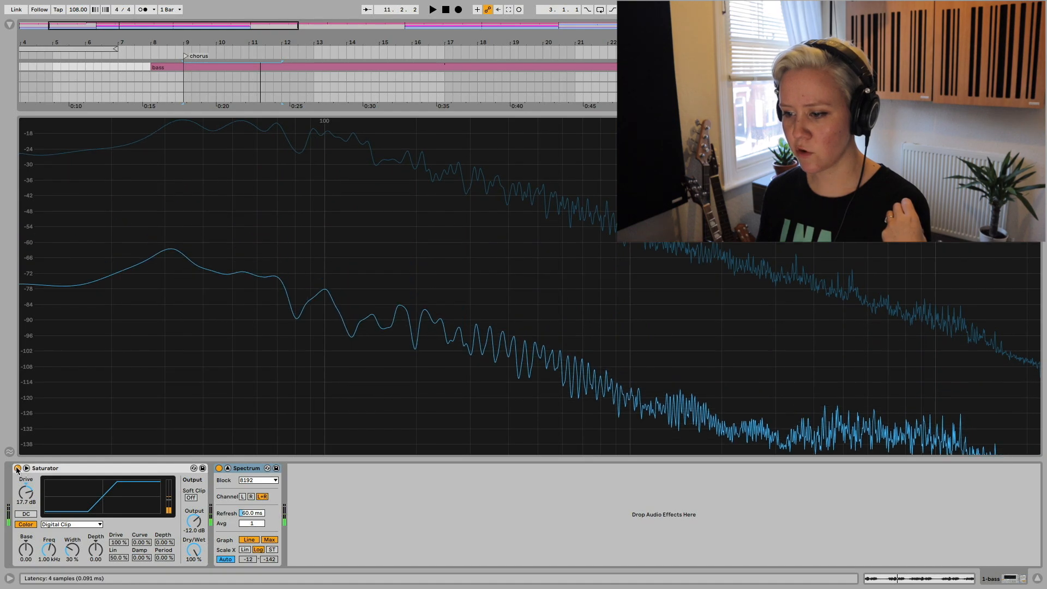
key(space)
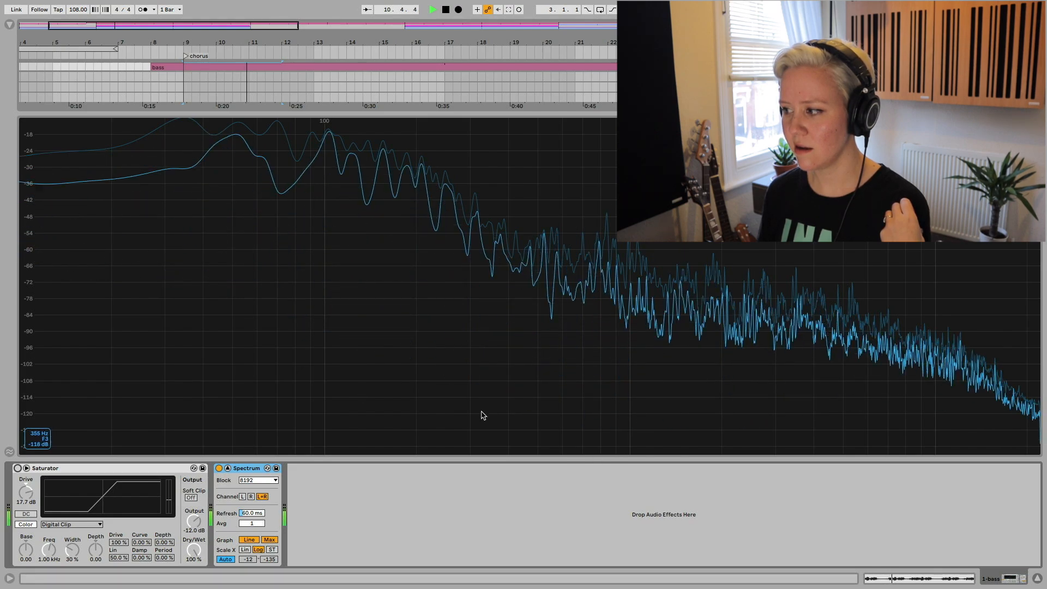
key(space)
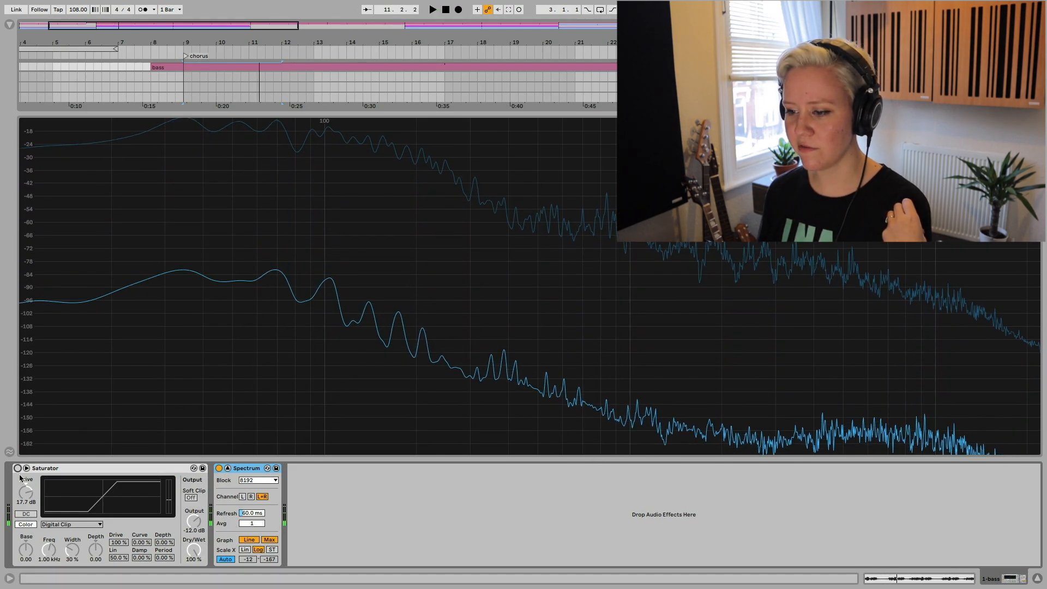
click(17, 467)
key(space)
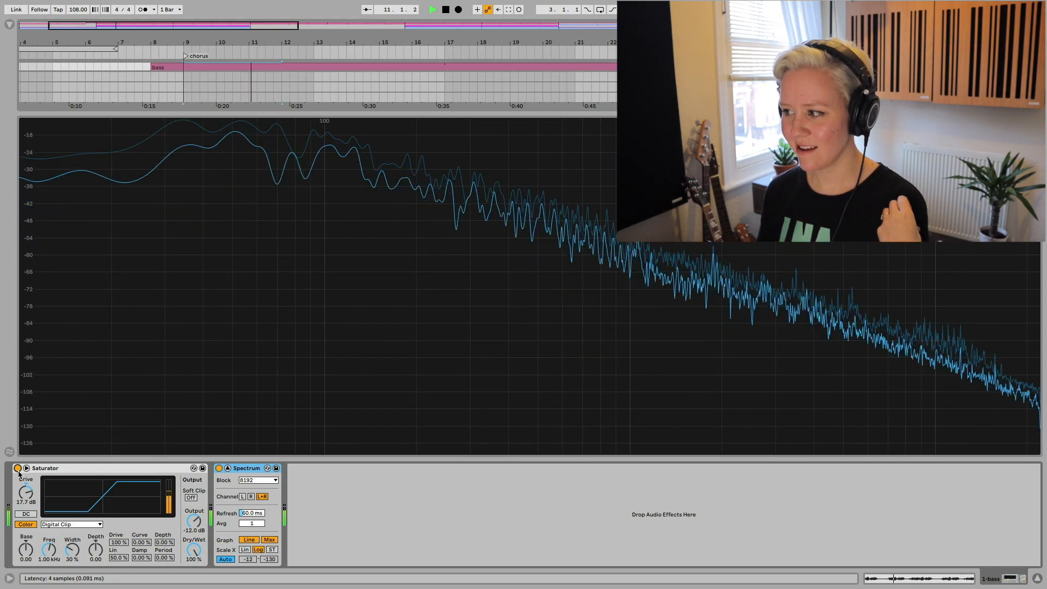
key(space)
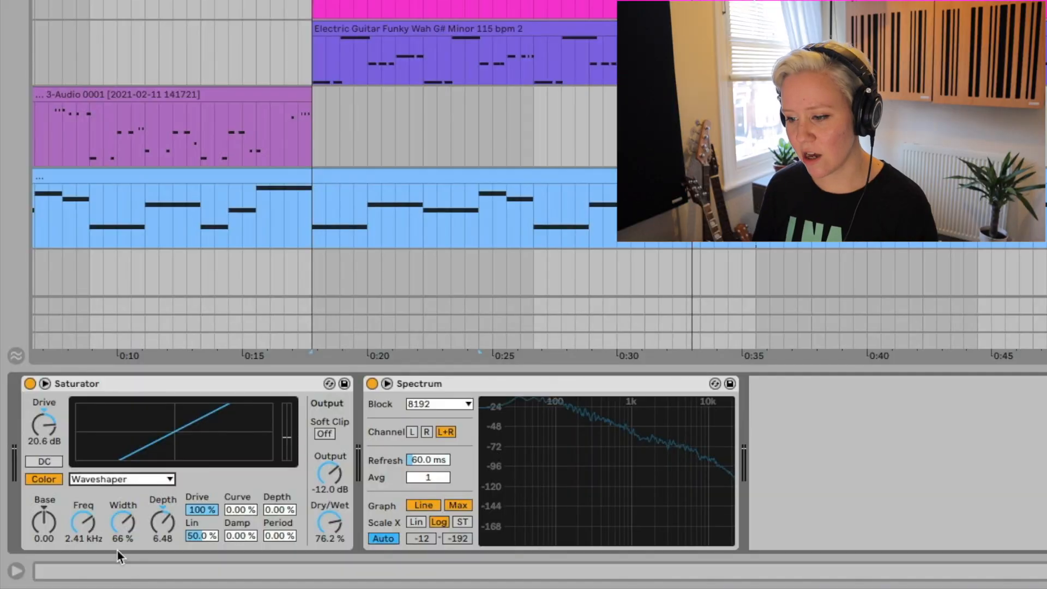
- Reset the Saturator's color Depth to 0.00 and try the waveshaper's Drive and Curve amounts
double_click(162, 521)
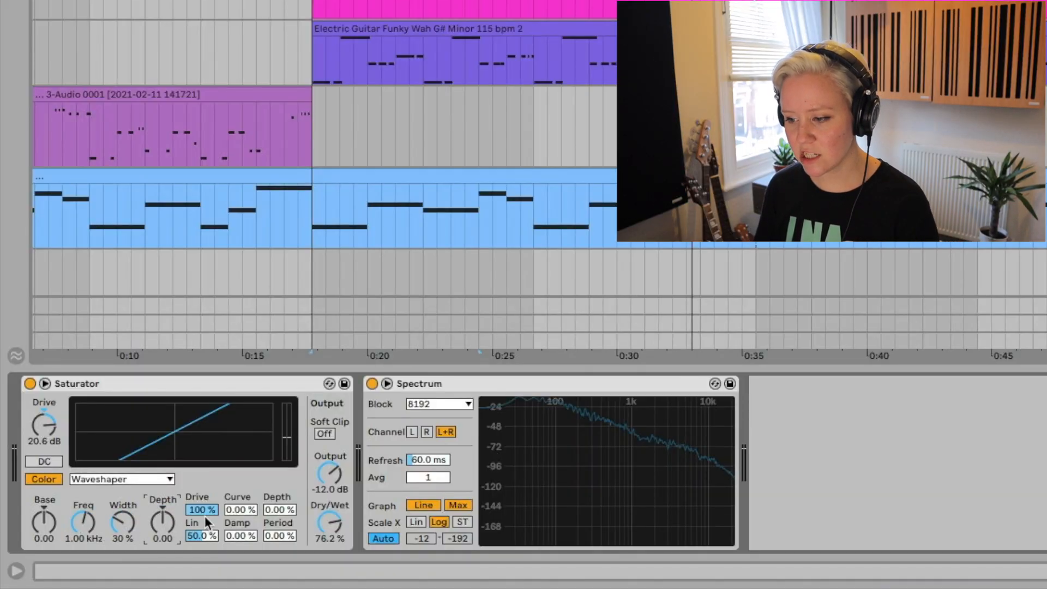
drag(202, 512, 203, 524)
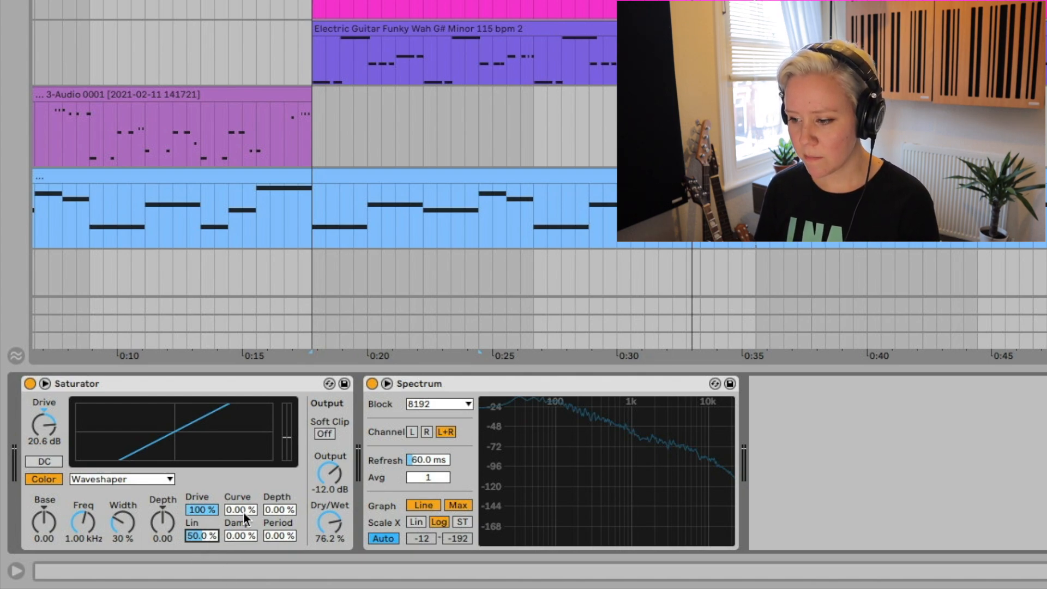
drag(244, 511, 243, 496)
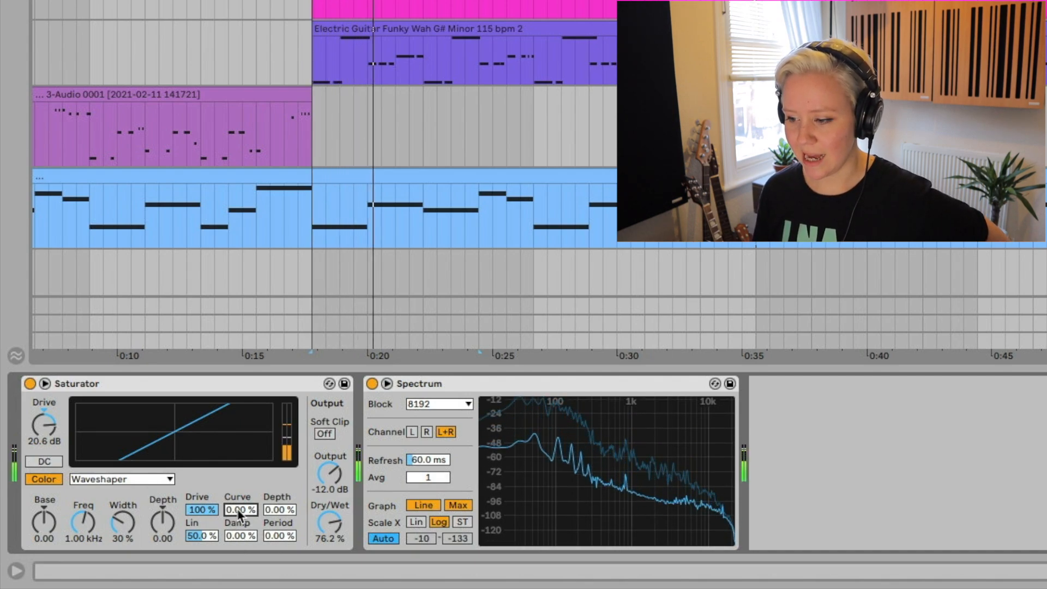
- Audition the waveshaper Curve at 98.4 %, 89.8 % and 25.0 % on the bass, settling on 13.3 %
drag(240, 509, 240, 499)
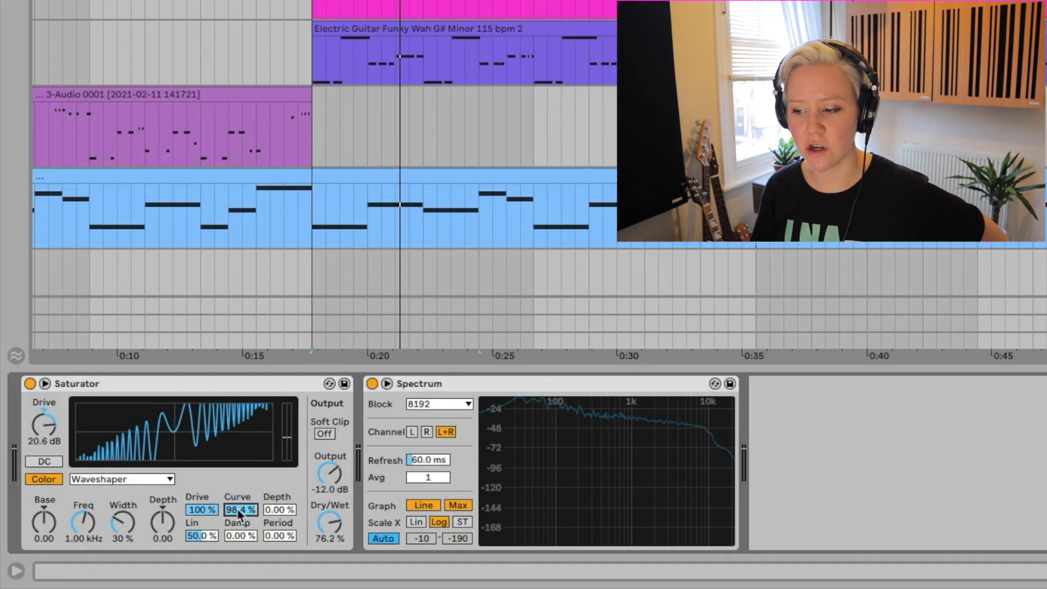
key(space)
drag(239, 515, 238, 523)
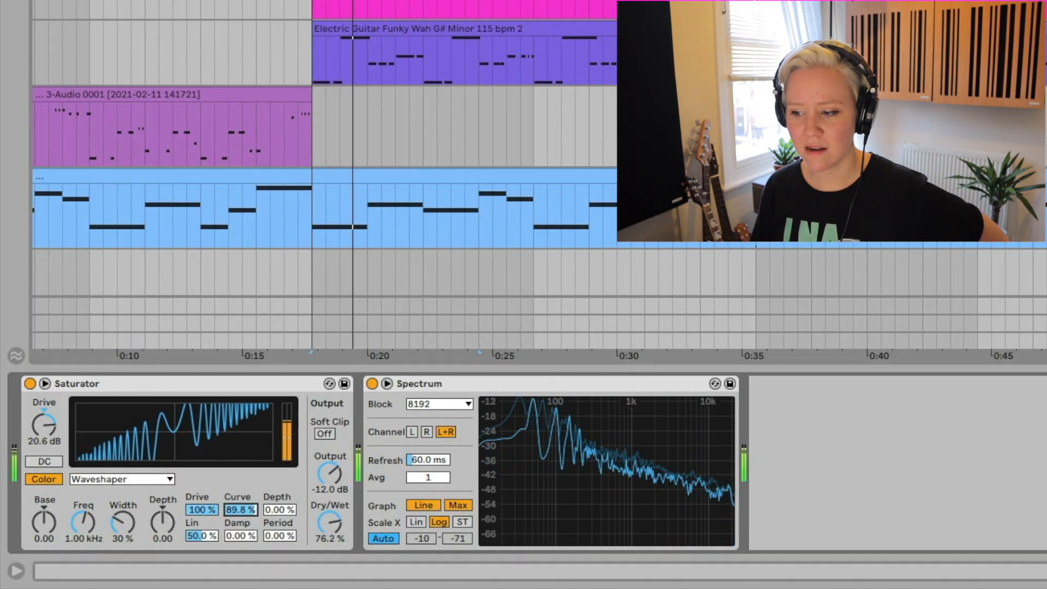
drag(241, 511, 241, 542)
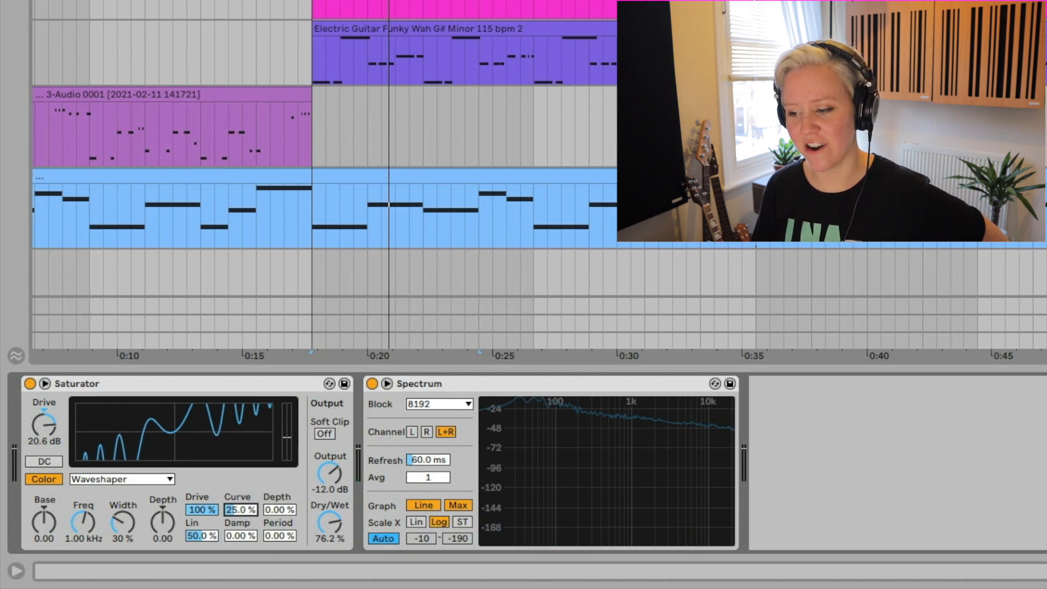
key(space)
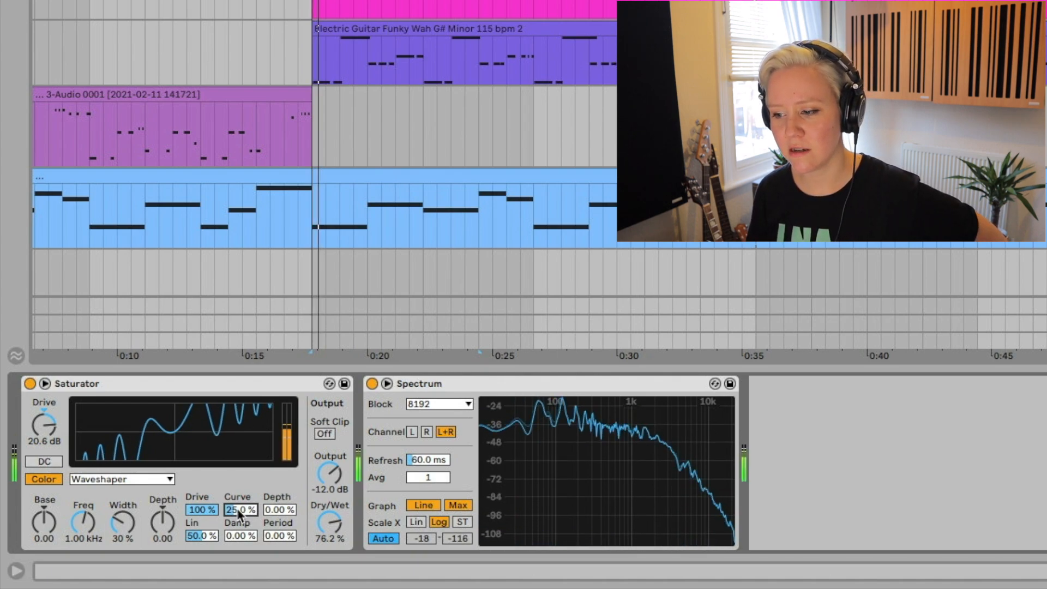
drag(239, 514, 239, 517)
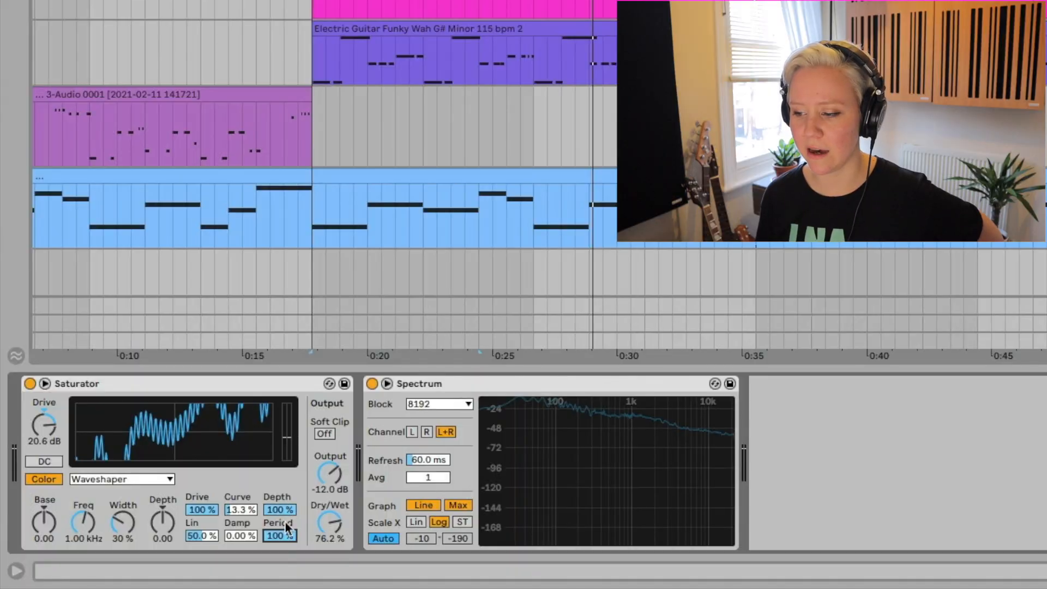
- Sweep the waveshaper Period down through 56.2 % to 29.7 % and lower its Depth to 0.00 % during playback
drag(287, 528, 288, 551)
key(space)
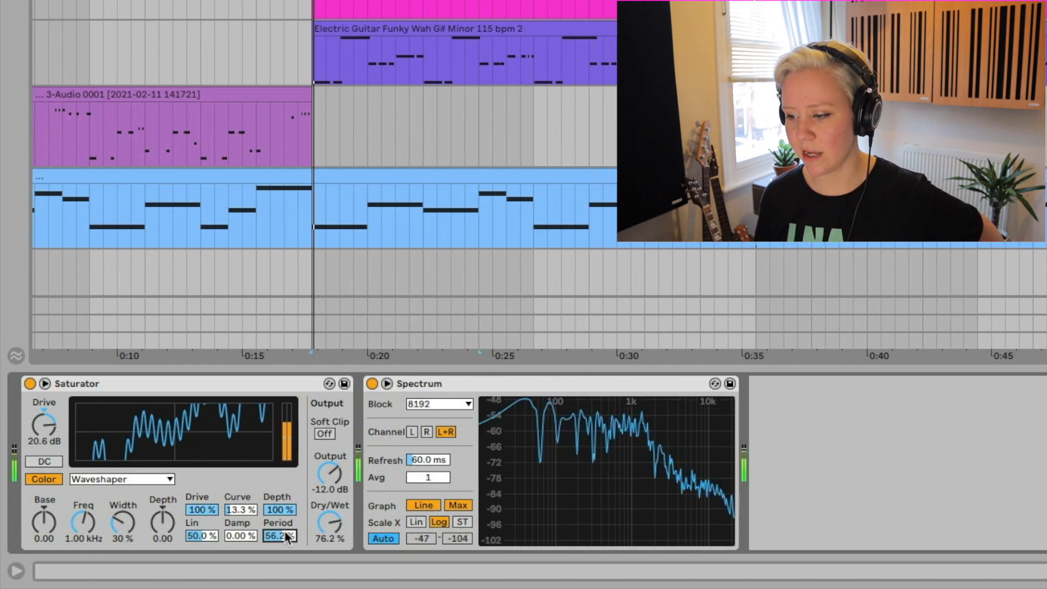
mouse_move(282, 511)
mouse_down()
mouse_move(281, 561)
mouse_move(281, 529)
mouse_up()
mouse_move(280, 510)
mouse_down()
mouse_move(282, 540)
mouse_move(270, 518)
mouse_up()
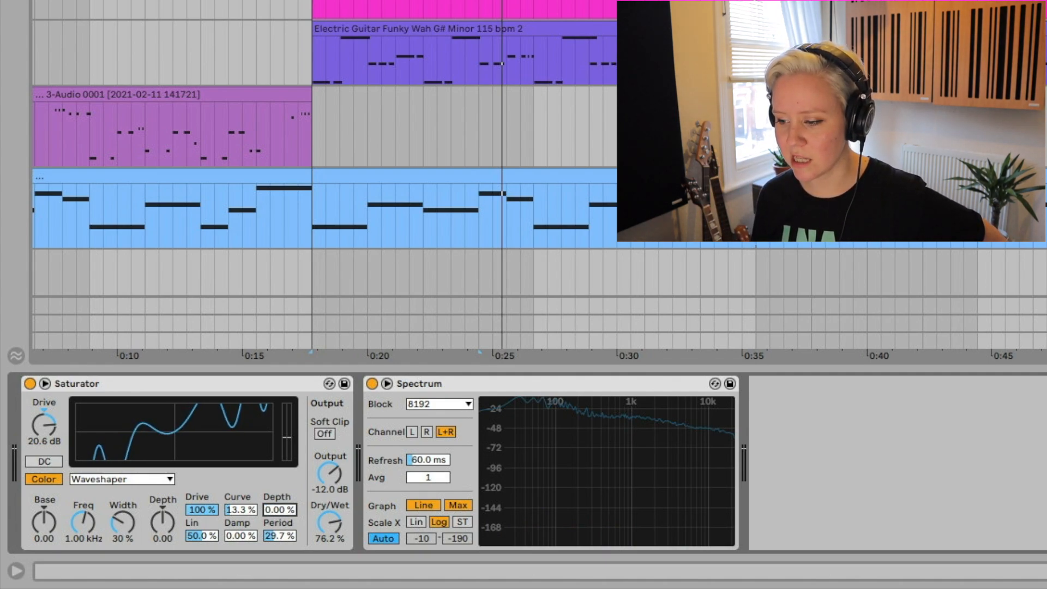
- Audition the bass with waveshaper Period at 0.00 %, and set Depth to 17.2 % and Period to 23.4 %
drag(277, 537, 276, 545)
key(space)
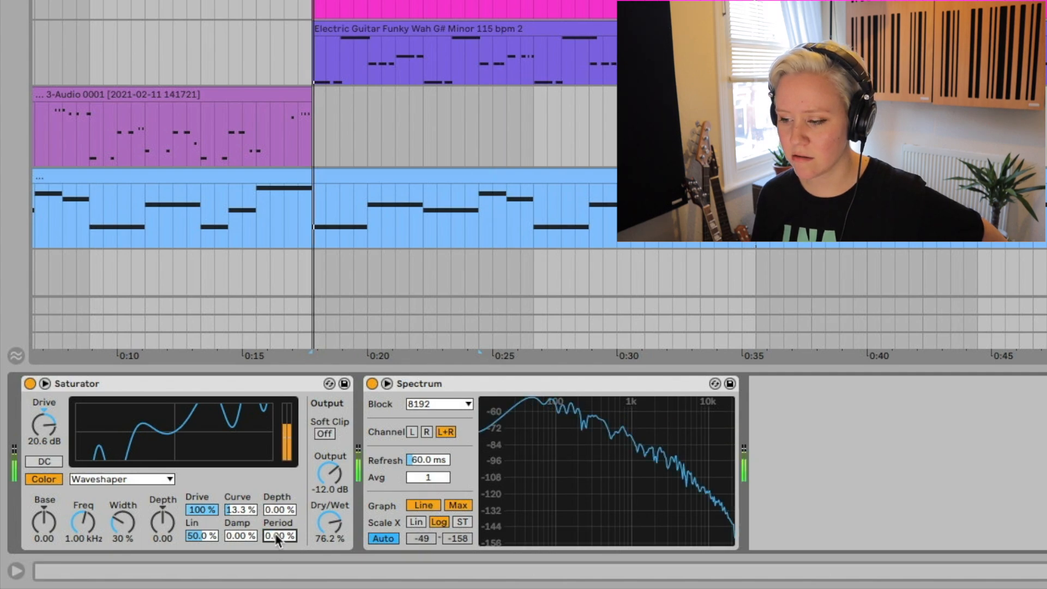
click(279, 511)
drag(276, 508, 276, 489)
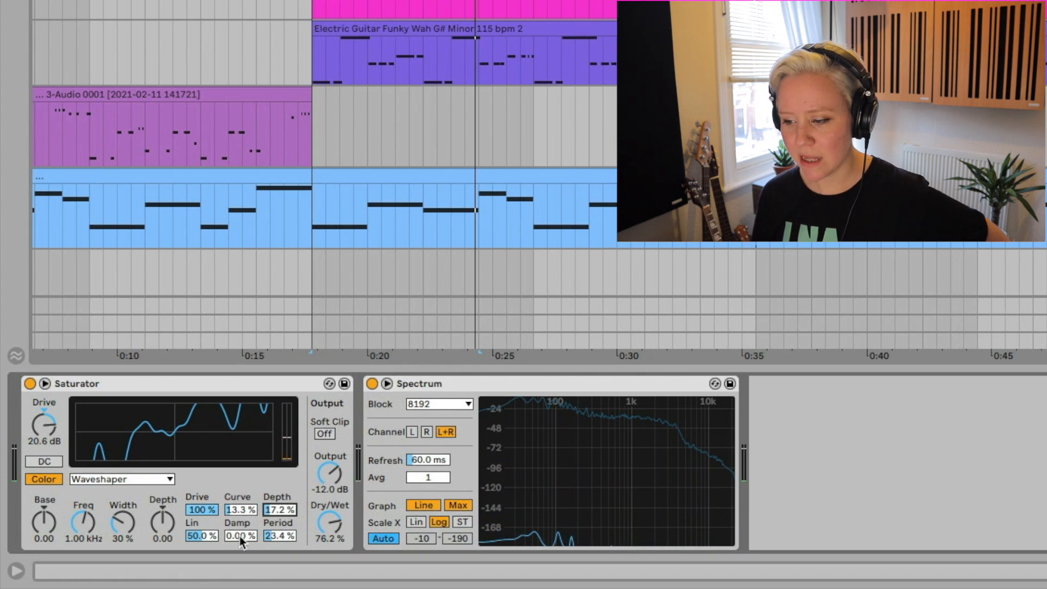
- Set the waveshaper's Damp to 68.0 %, Lin to 71.9 % and Drive to 79.7 % while auditioning the bass
drag(240, 535, 240, 528)
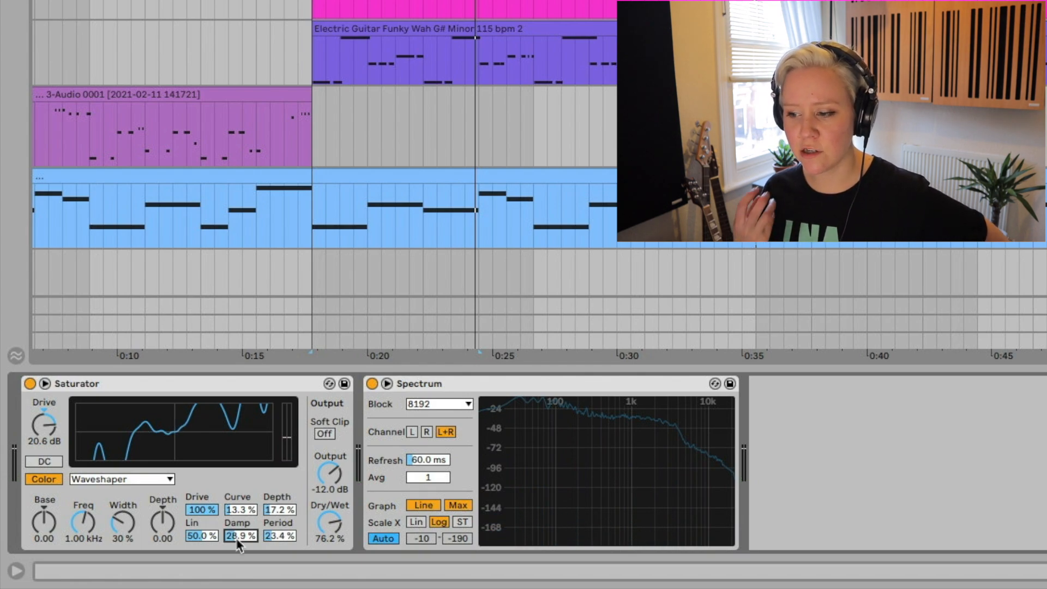
key(space)
drag(238, 538, 237, 471)
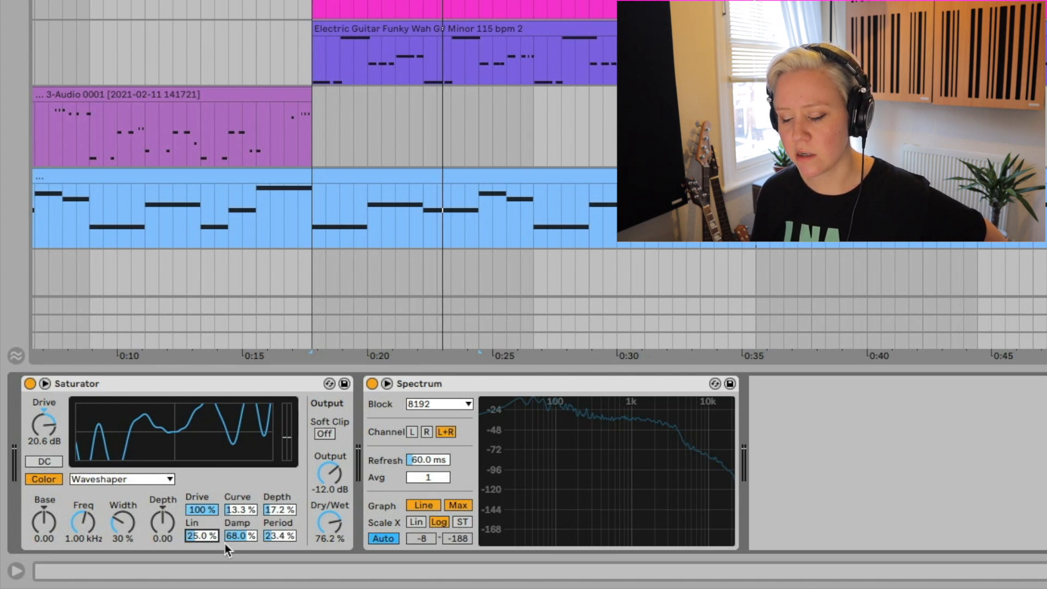
key(space)
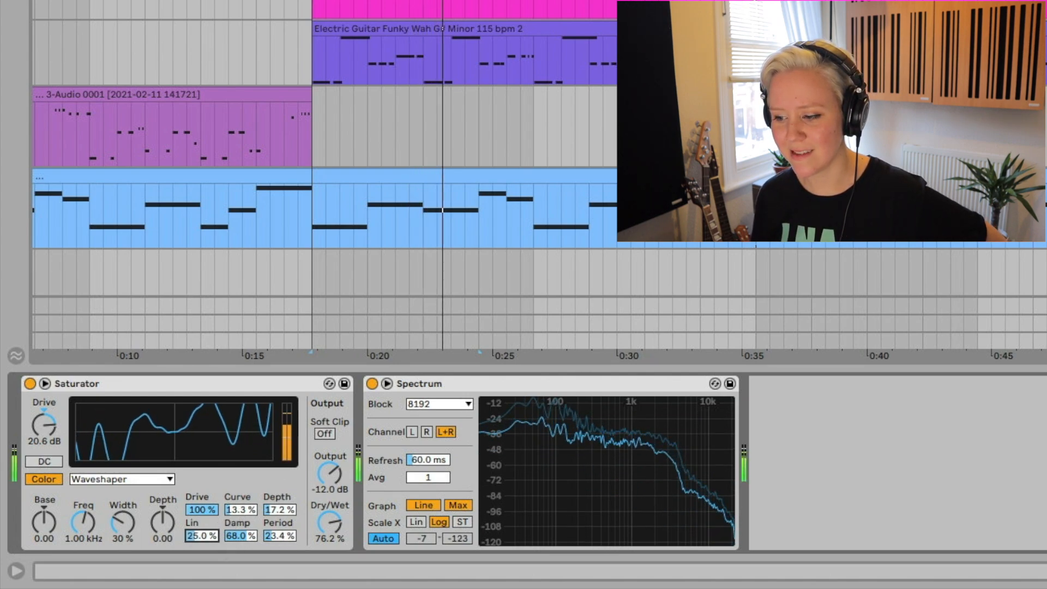
drag(202, 535, 215, 567)
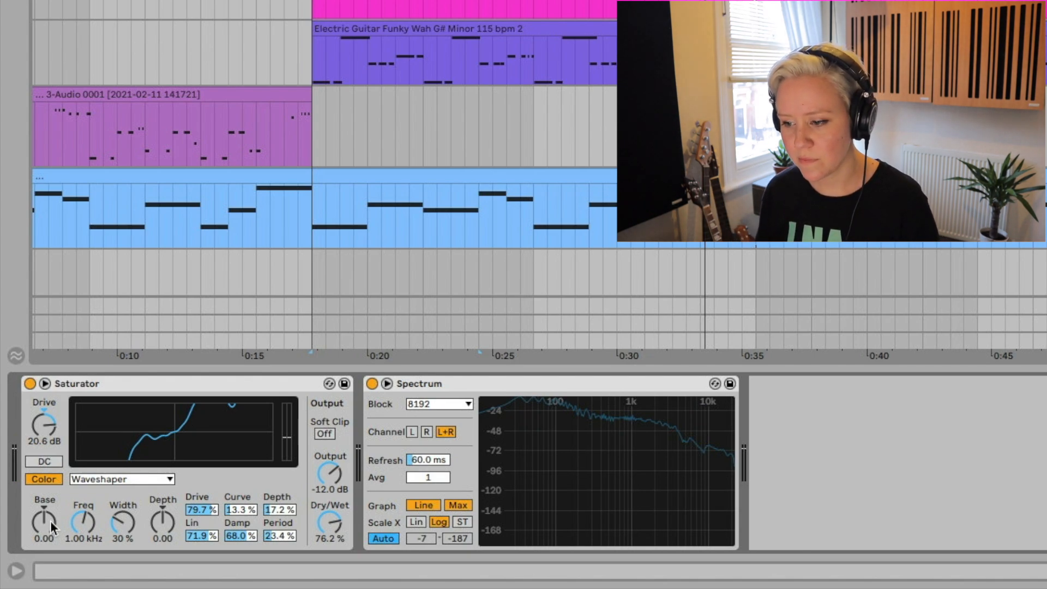
- Set the Saturator's color controls to Base -1.71, Freq 1.68 kHz, Width 57 % and Depth 10.7 while auditioning the bass
key(space)
mouse_move(50, 521)
mouse_down()
mouse_move(50, 496)
mouse_move(50, 536)
mouse_move(50, 524)
mouse_up()
key(space)
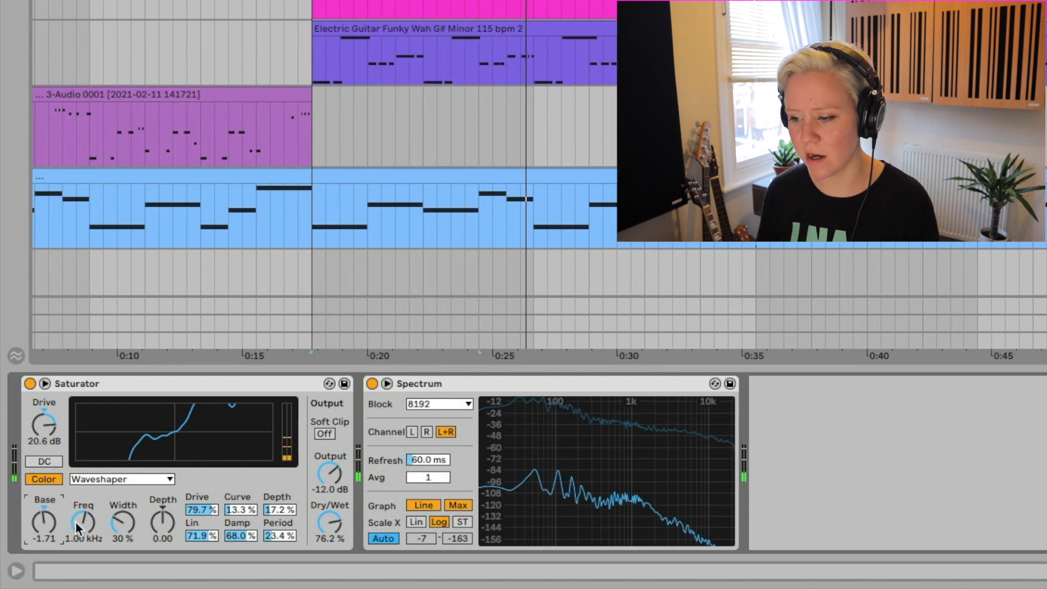
key(space)
drag(82, 523, 123, 521)
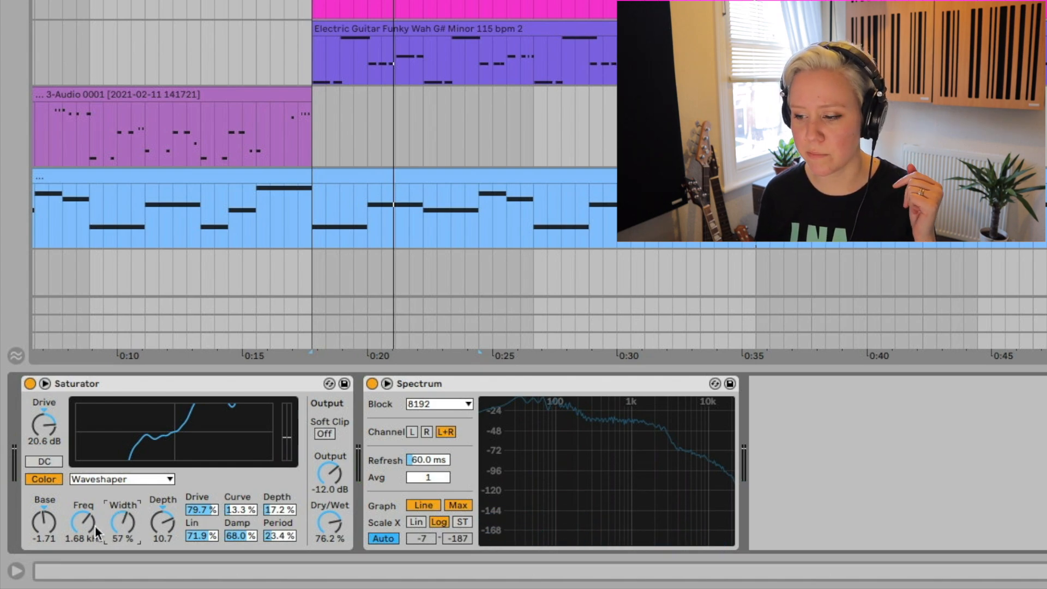
- Set the bass Saturator's color Freq to 1.60 kHz, color Depth to 8.38, Dry/Wet to 83.3 % and Output to -15.7 dB during playback
key(space)
drag(95, 525, 123, 540)
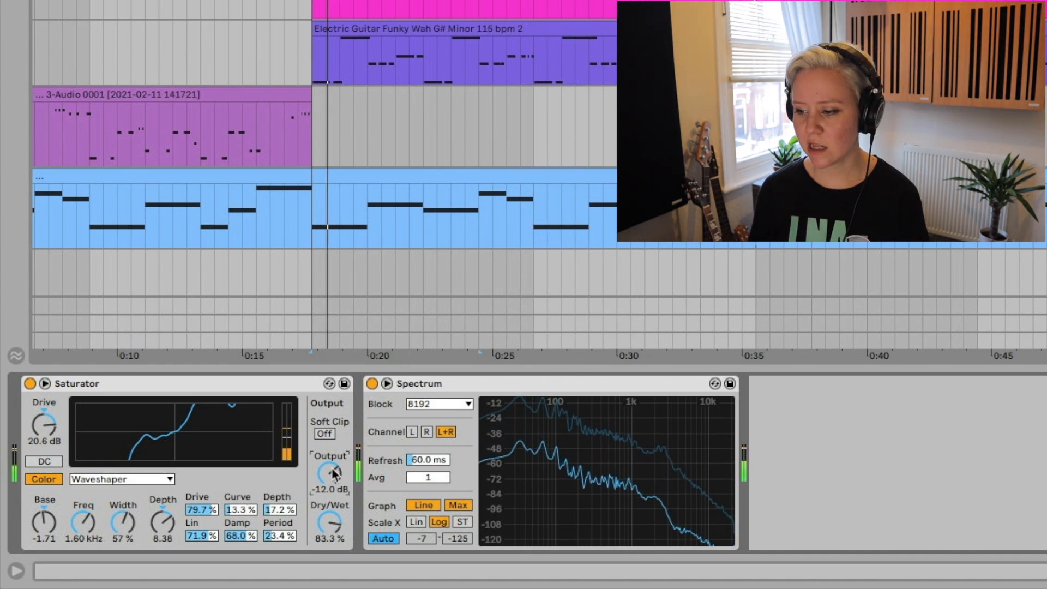
drag(330, 472, 338, 483)
key(space)
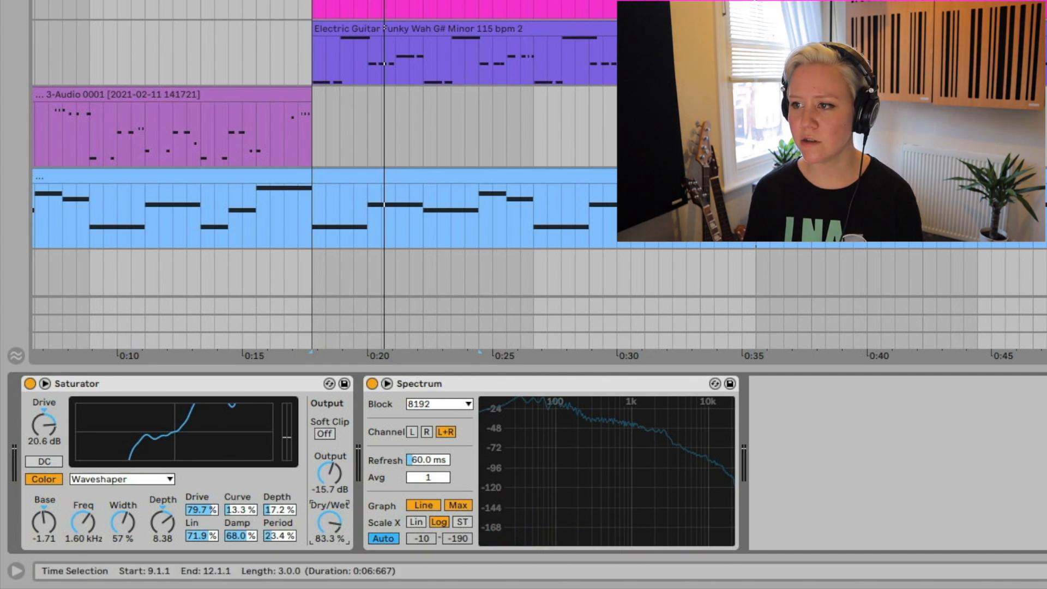
- Compare the bass with the Saturator bypassed and re-enabled during playback from before the chorus
click(270, 10)
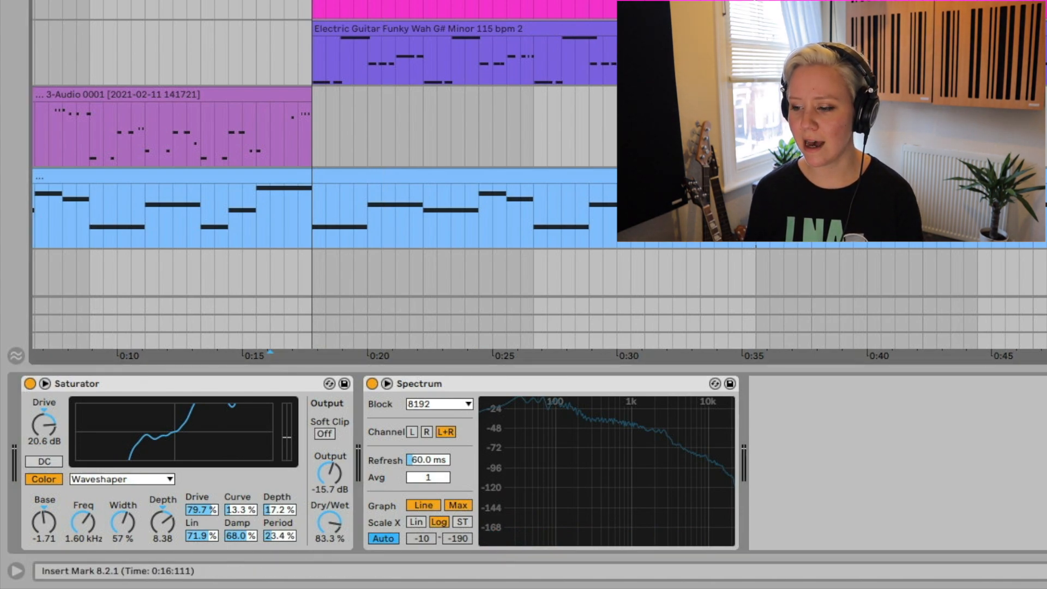
click(30, 384)
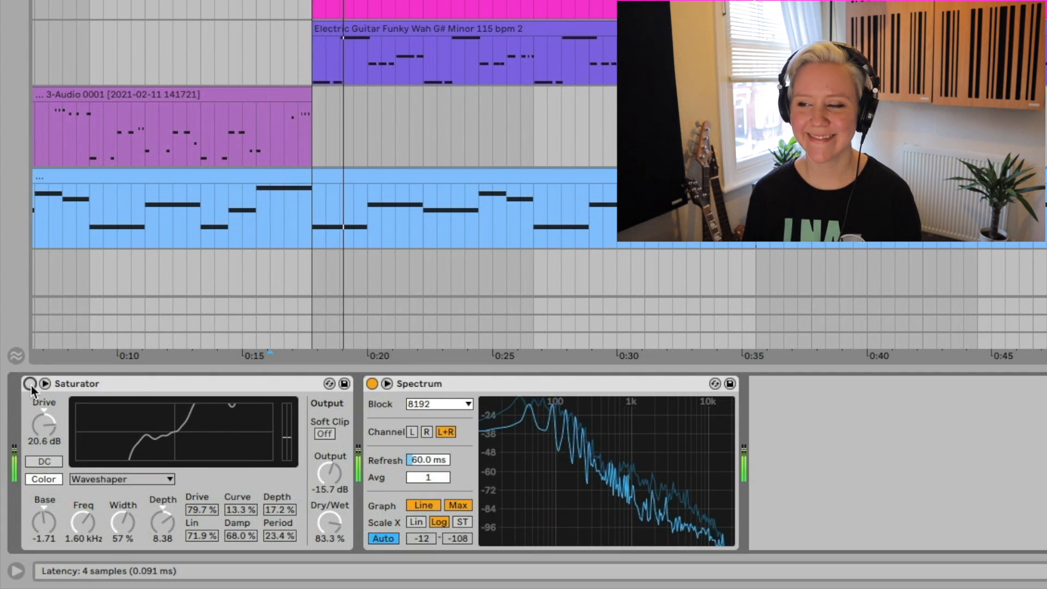
click(30, 384)
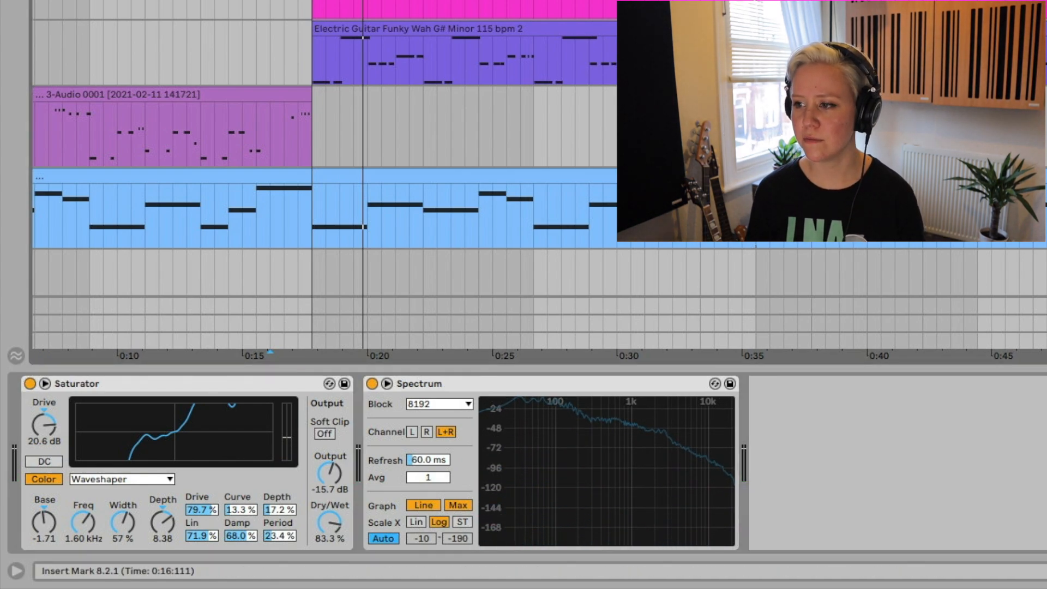
key(space)
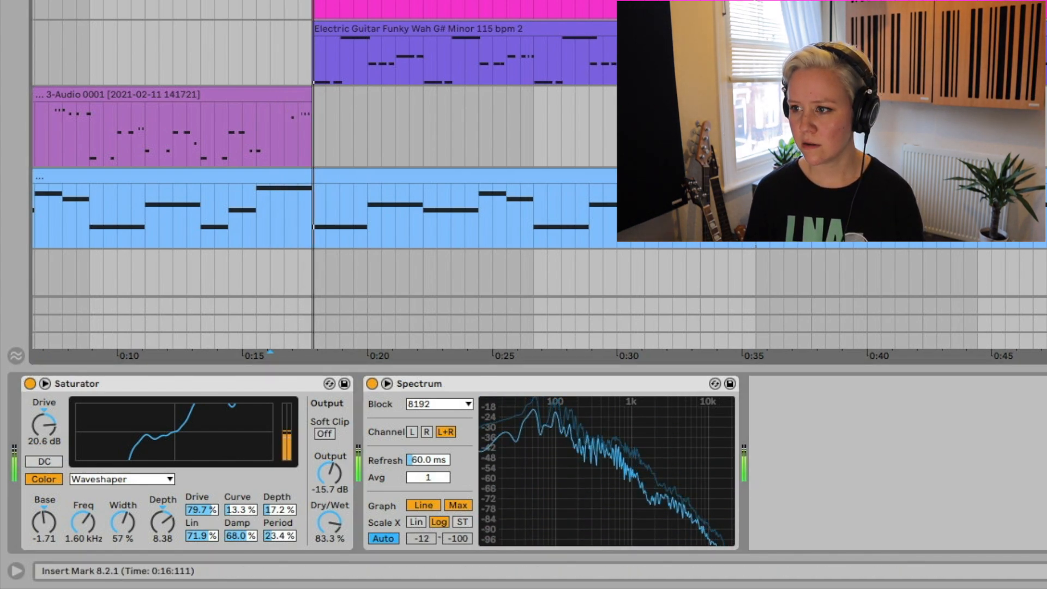
- Set the beat track's Saturator to Drive 28.6 dB and Output -15.4 dB
key(Tab)
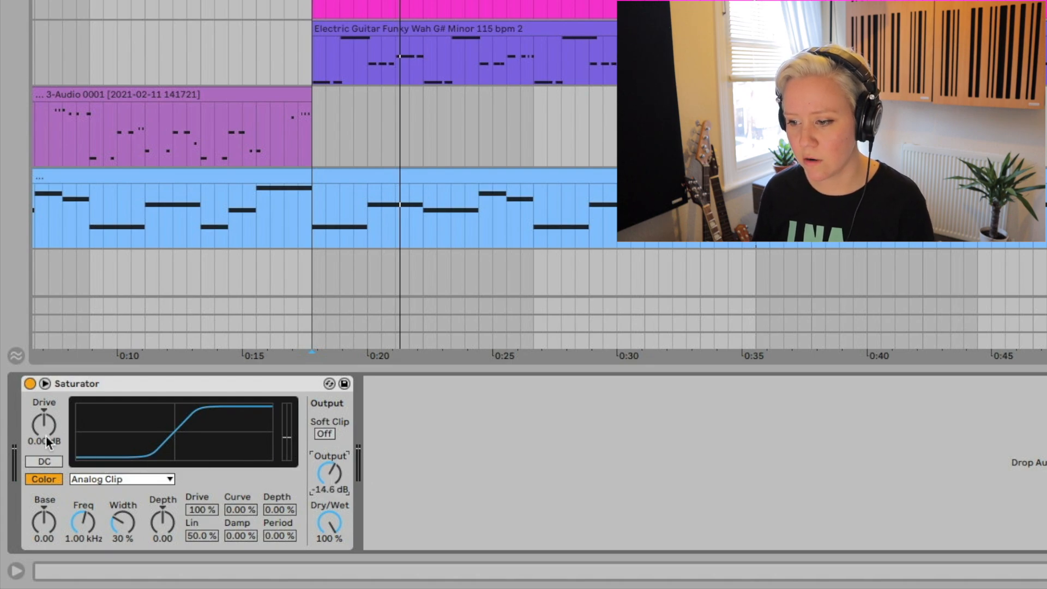
drag(328, 471, 329, 476)
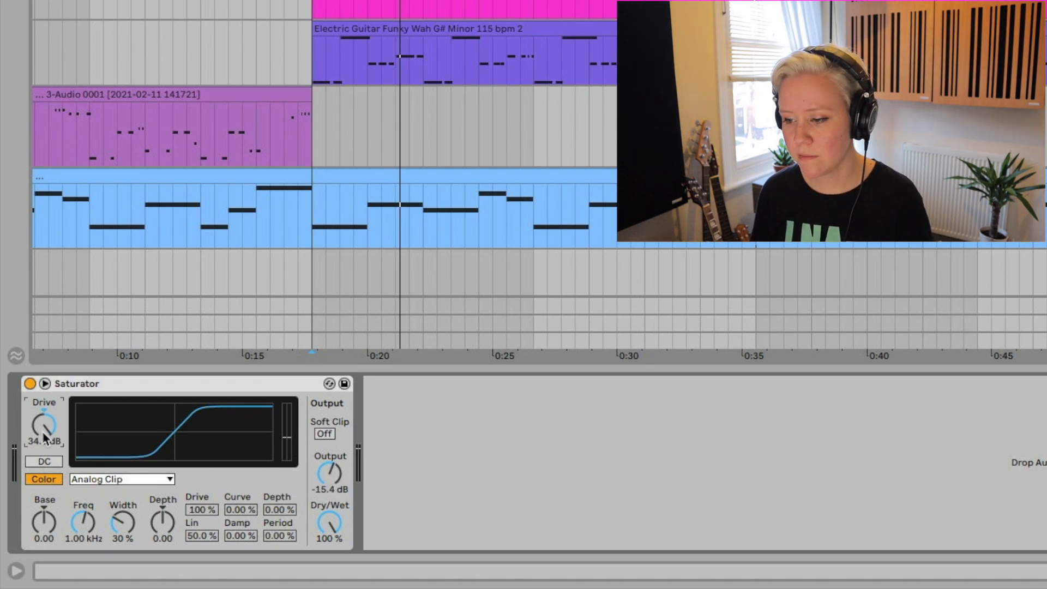
key(space)
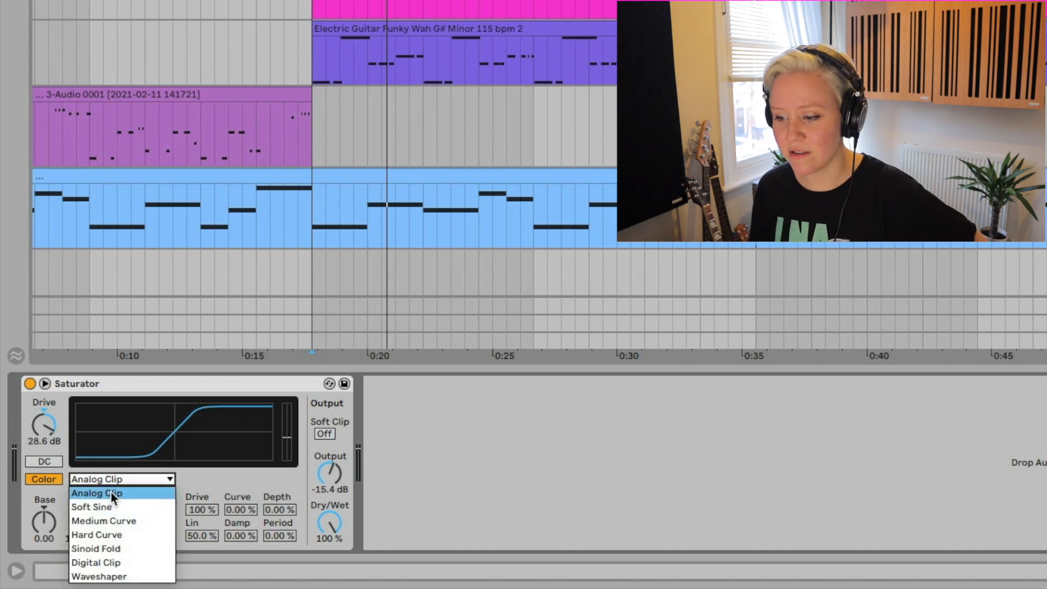
- Audition the beat through the Soft Sine, Medium Curve, Hard Curve, Sinoid Fold and Digital Clip curve types
click(115, 480)
key(space)
click(115, 479)
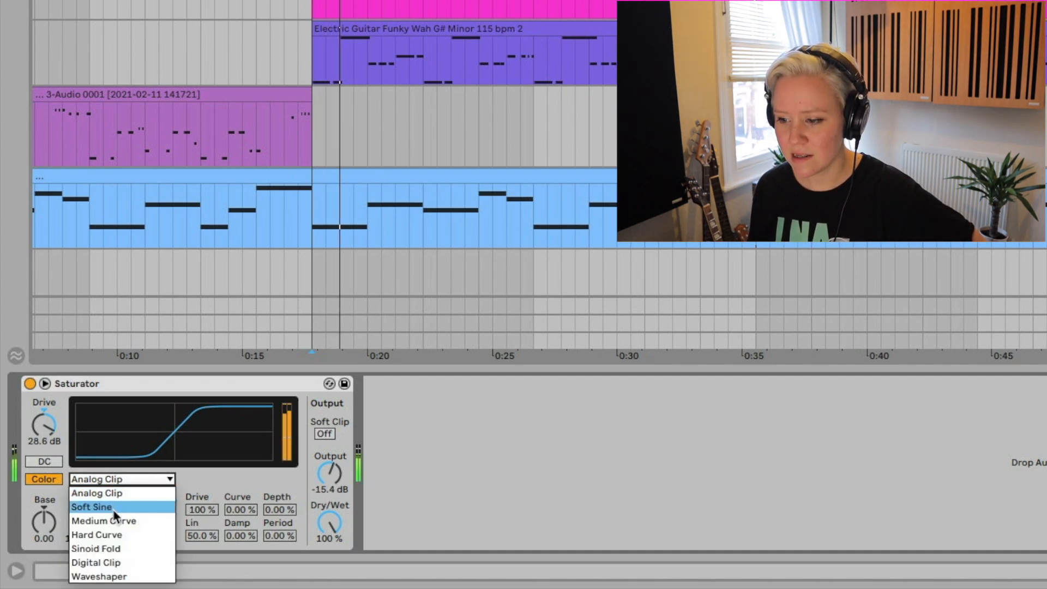
click(115, 505)
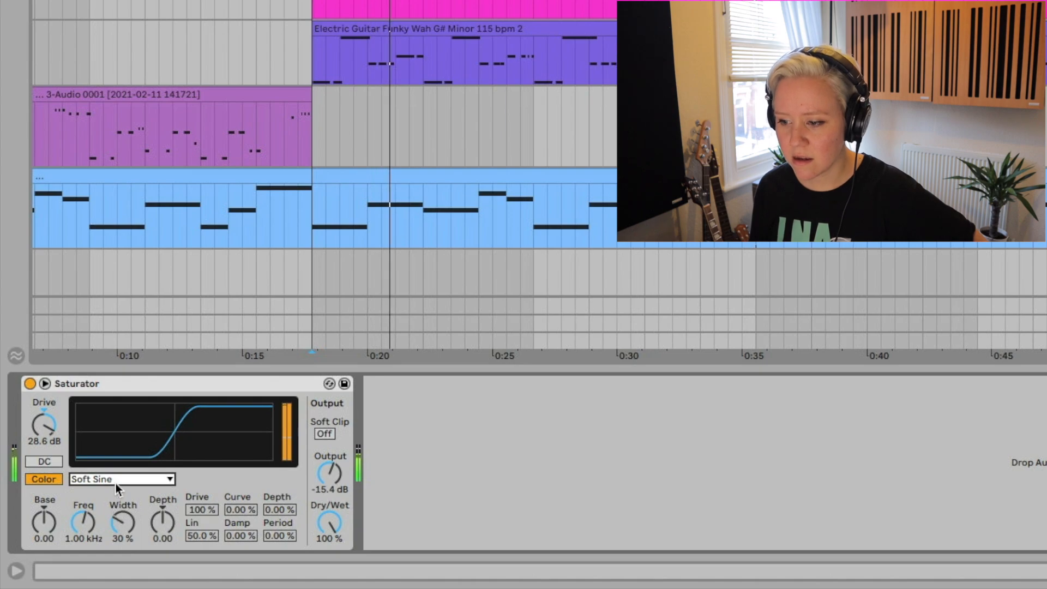
click(114, 483)
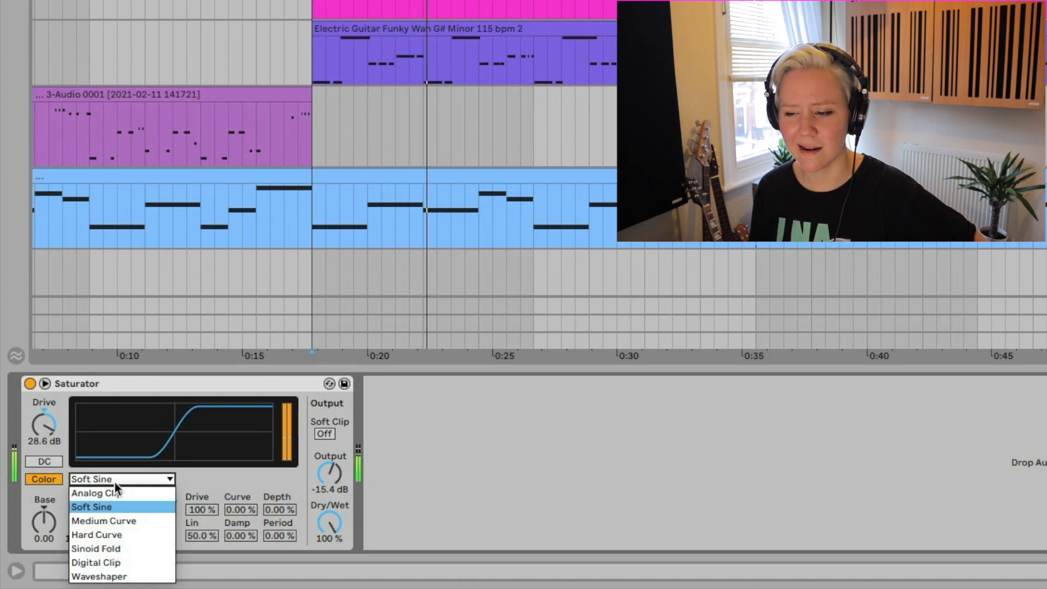
click(114, 524)
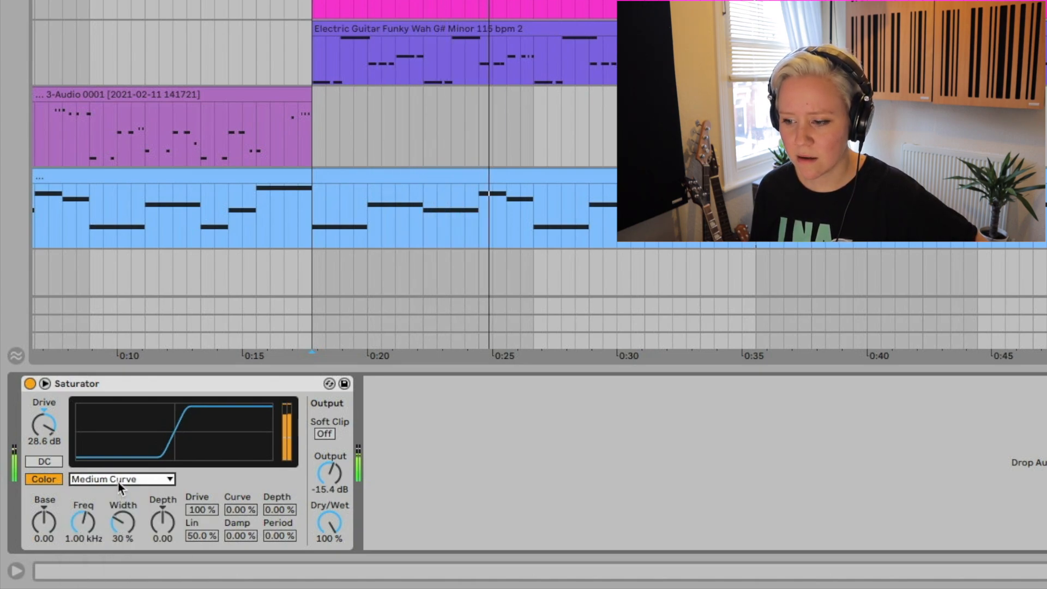
click(120, 483)
click(117, 535)
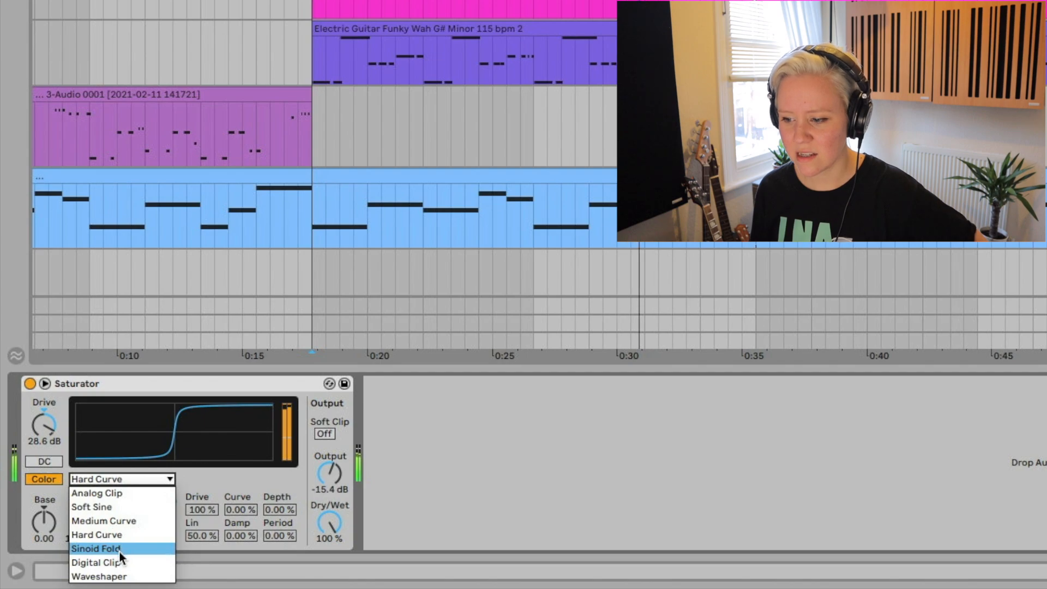
click(122, 548)
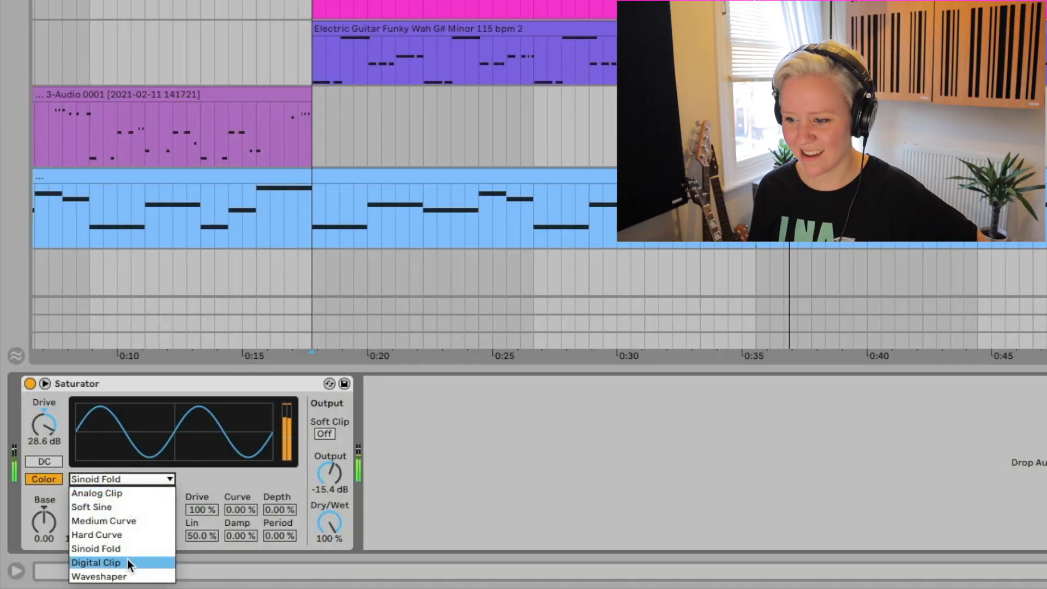
click(126, 560)
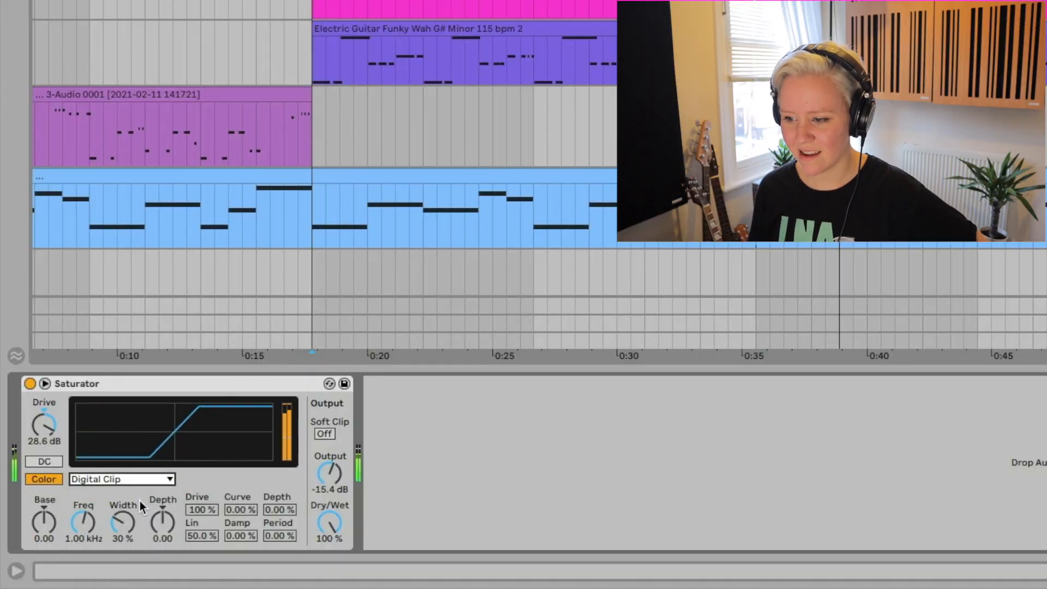
key(space)
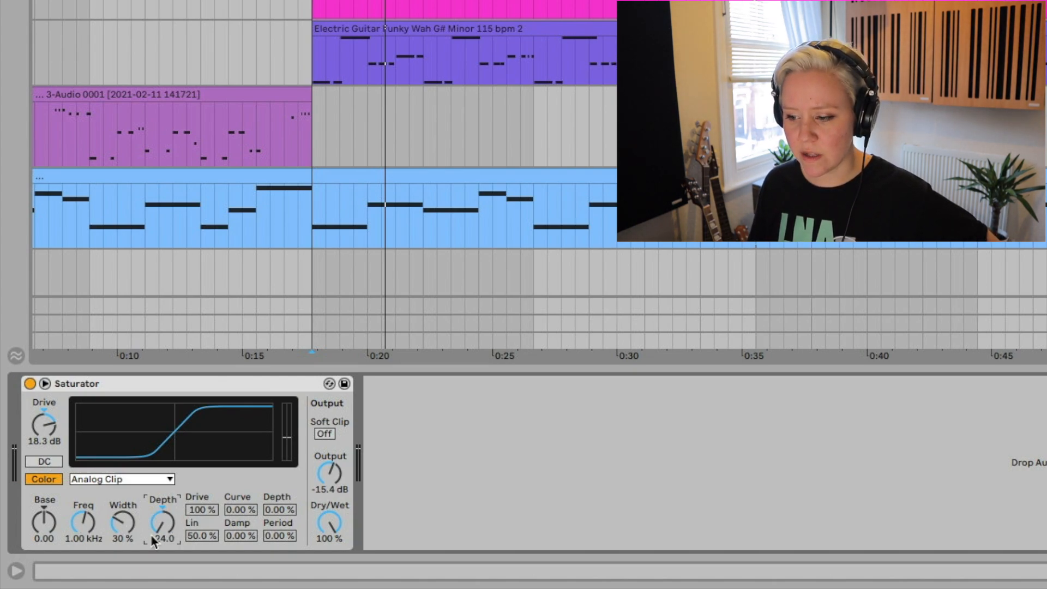
- Set the beat Saturator's color controls to Freq 146 Hz, Width 24 % and Depth 13.0 during playback
key(space)
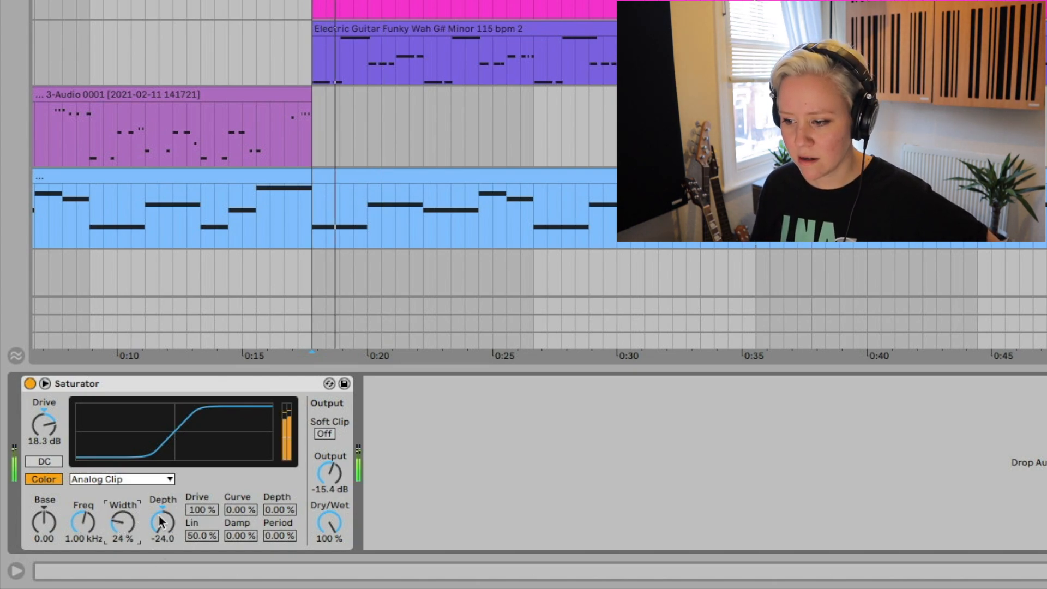
click(86, 528)
mouse_move(83, 523)
mouse_down()
mouse_move(83, 574)
mouse_move(83, 461)
mouse_move(86, 521)
mouse_up()
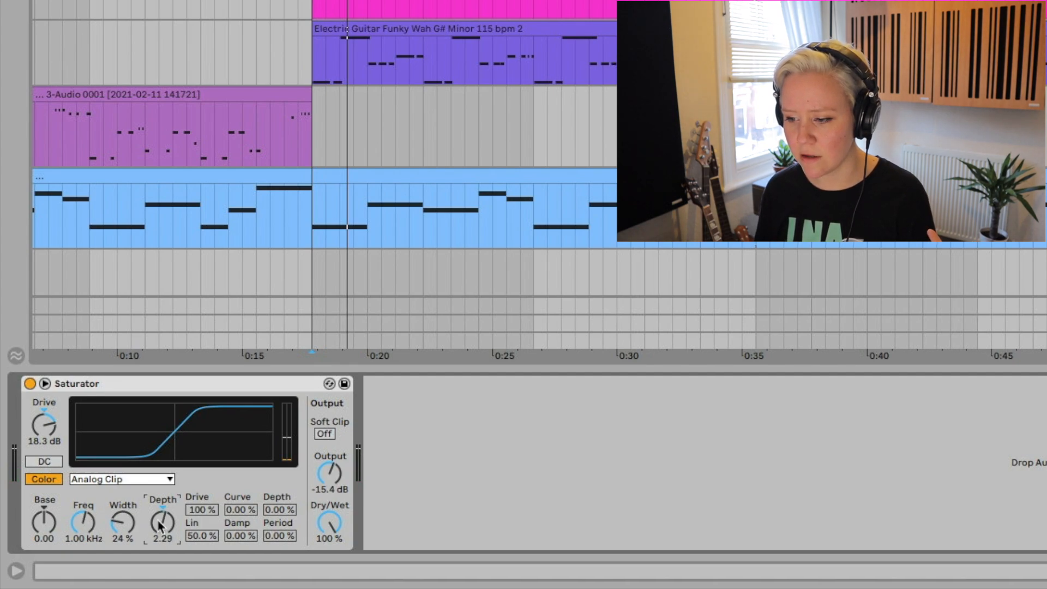
key(space)
drag(83, 523, 83, 568)
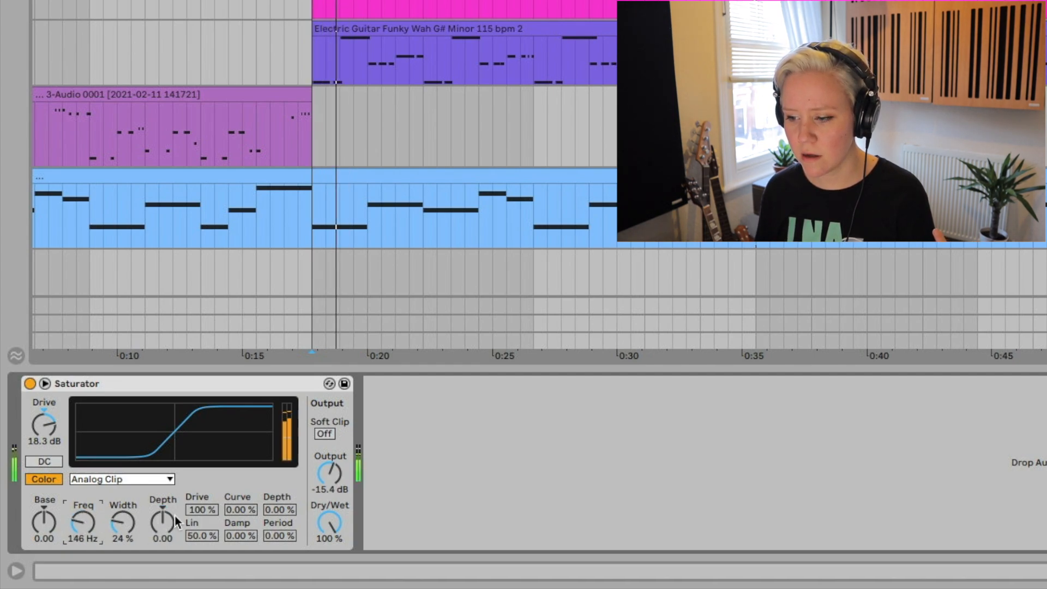
drag(163, 523, 162, 499)
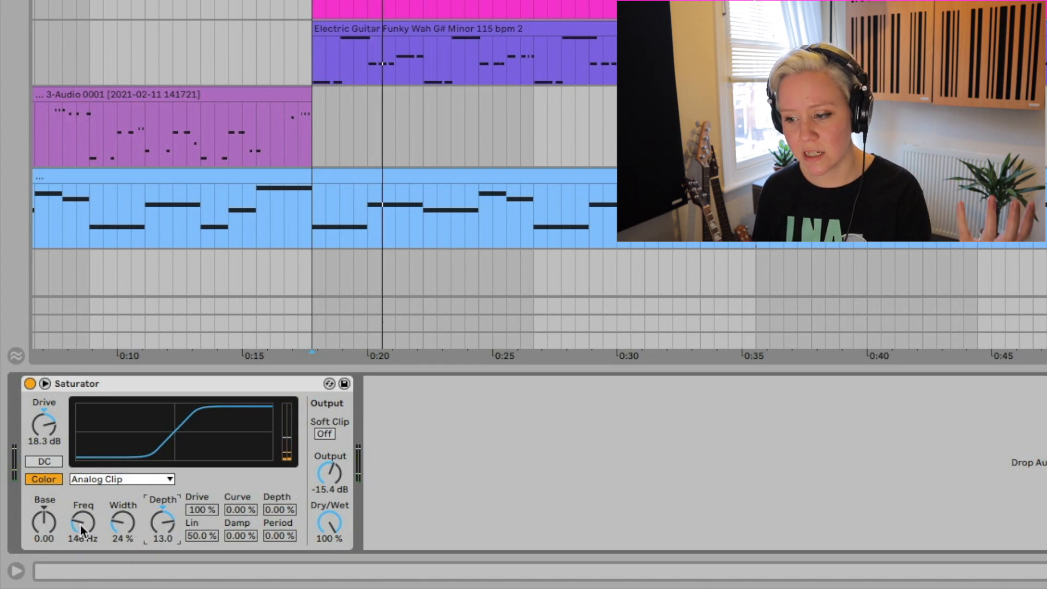
- Audition the color Freq at 7.78 kHz, and set Freq to 96.9 Hz, Width to 60 % and Depth to -16.0
key(space)
key(space)
drag(81, 525, 80, 429)
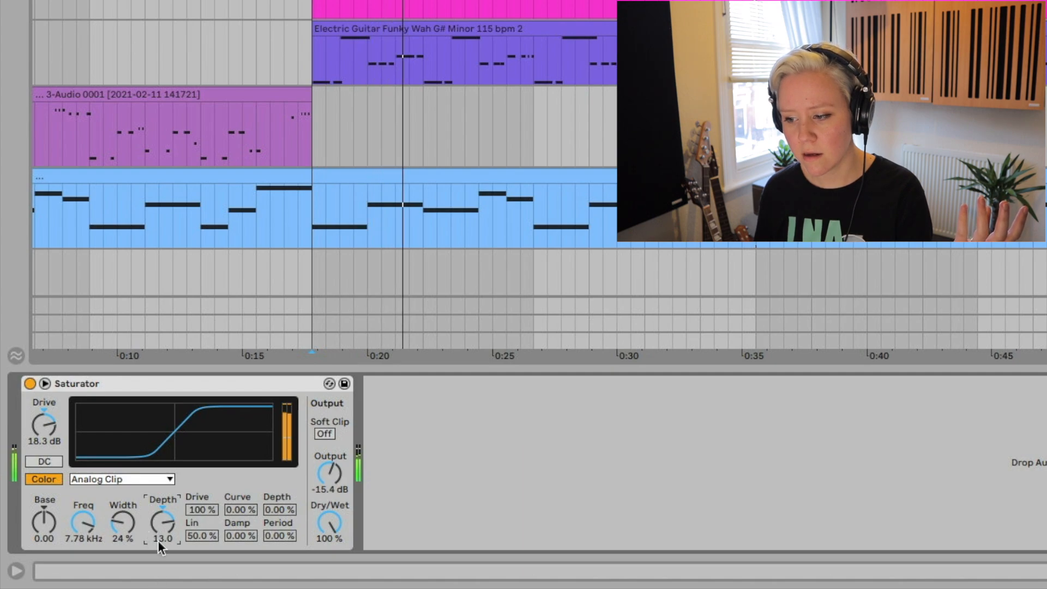
drag(159, 543, 159, 576)
drag(70, 542, 70, 580)
drag(83, 522, 83, 580)
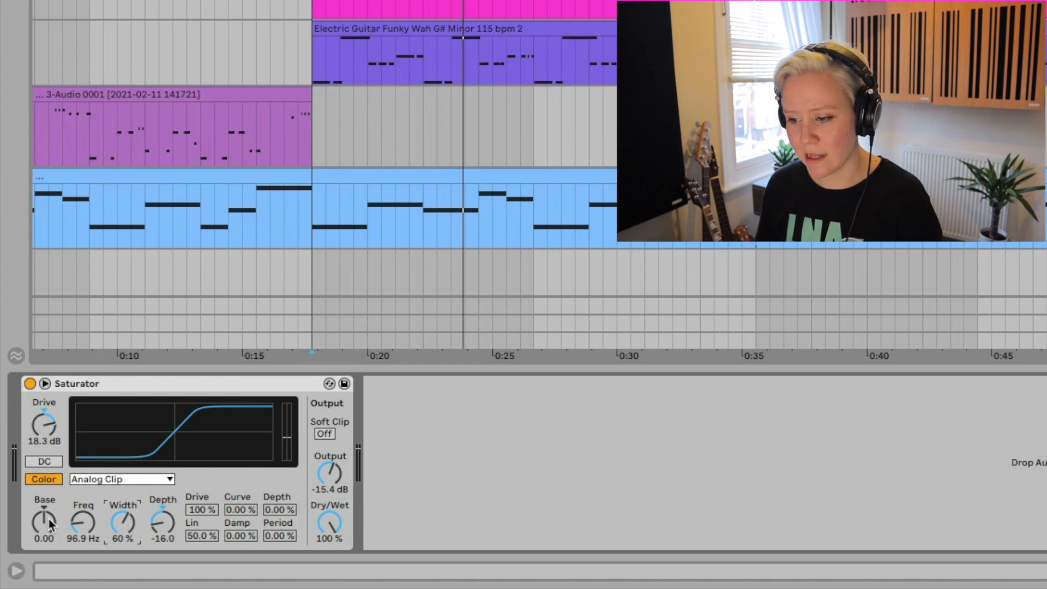
- Set the color Base to -22.3, Freq to 102 Hz and Depth to 13.7 while auditioning the beat
key(space)
mouse_move(51, 525)
mouse_down()
mouse_move(50, 511)
mouse_move(51, 537)
mouse_up()
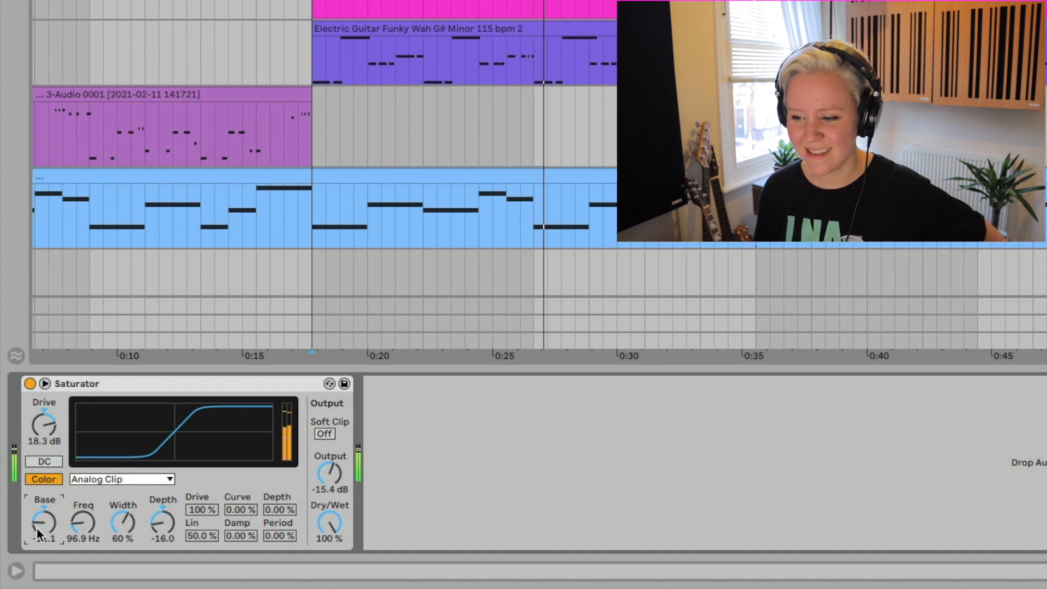
mouse_move(44, 524)
mouse_down()
mouse_move(44, 515)
mouse_move(57, 525)
mouse_up()
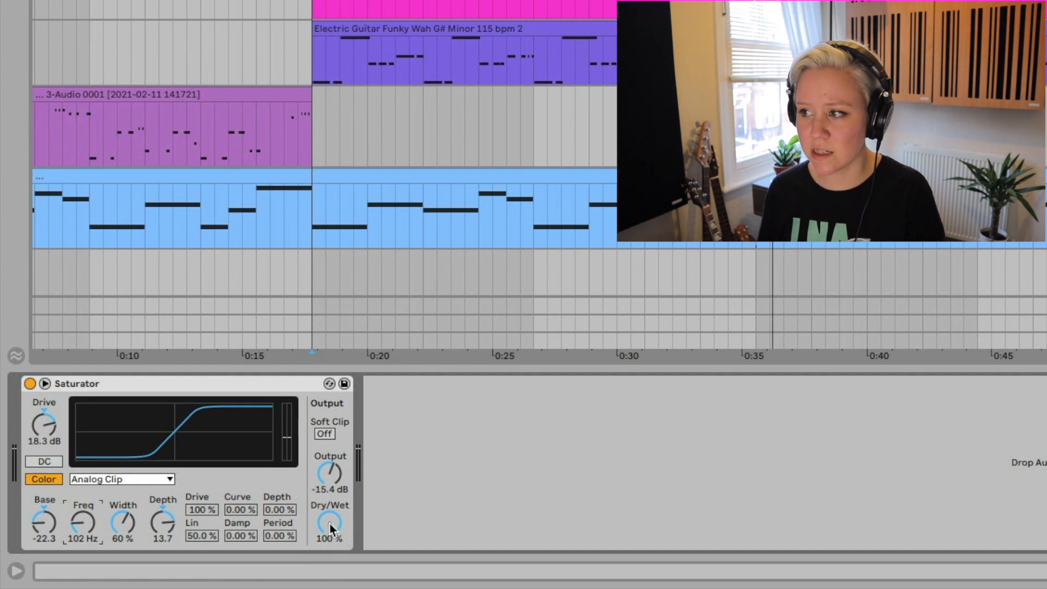
- Set Dry/Wet to 58.7 % while the beat plays and compare it with the Saturator bypassed
key(space)
drag(329, 524, 330, 566)
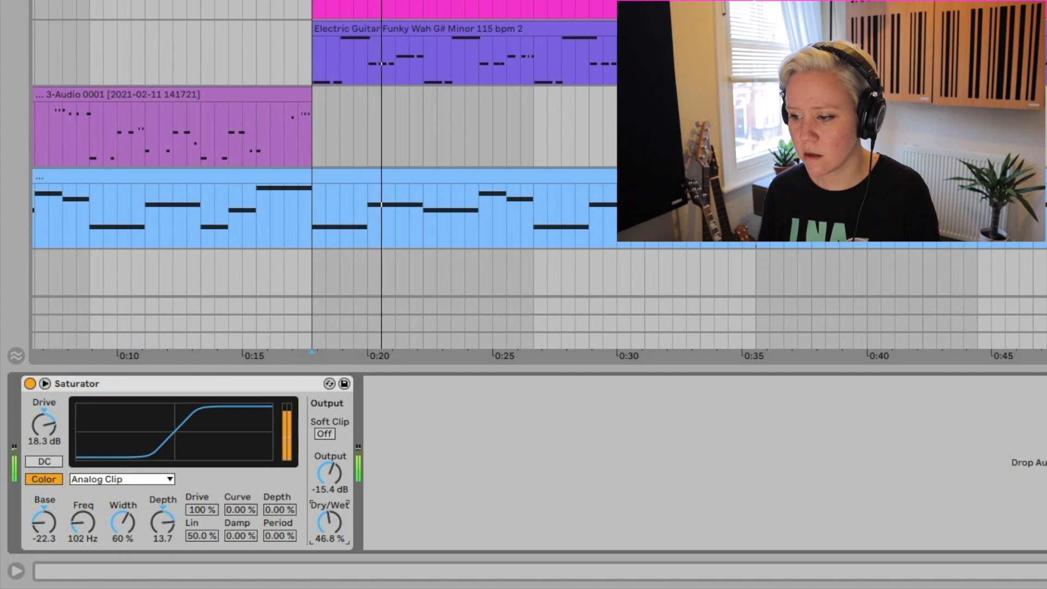
drag(329, 525, 329, 515)
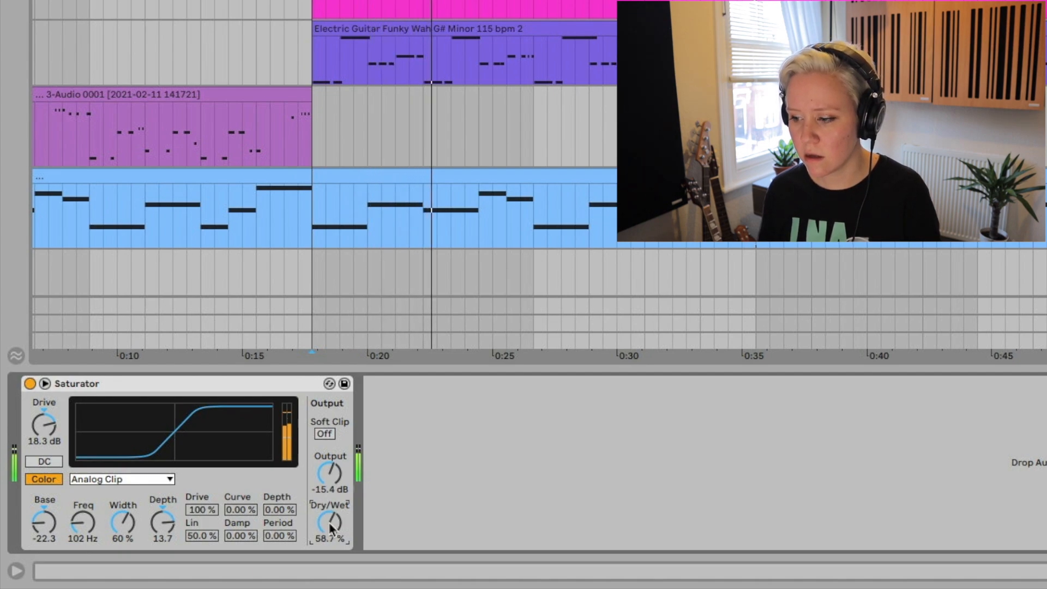
click(31, 384)
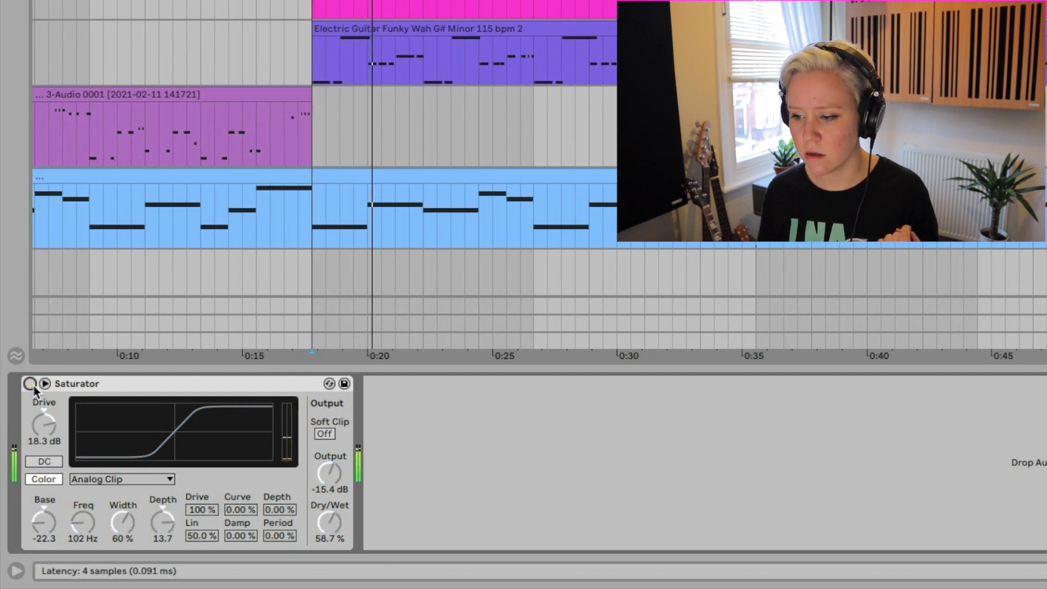
click(31, 385)
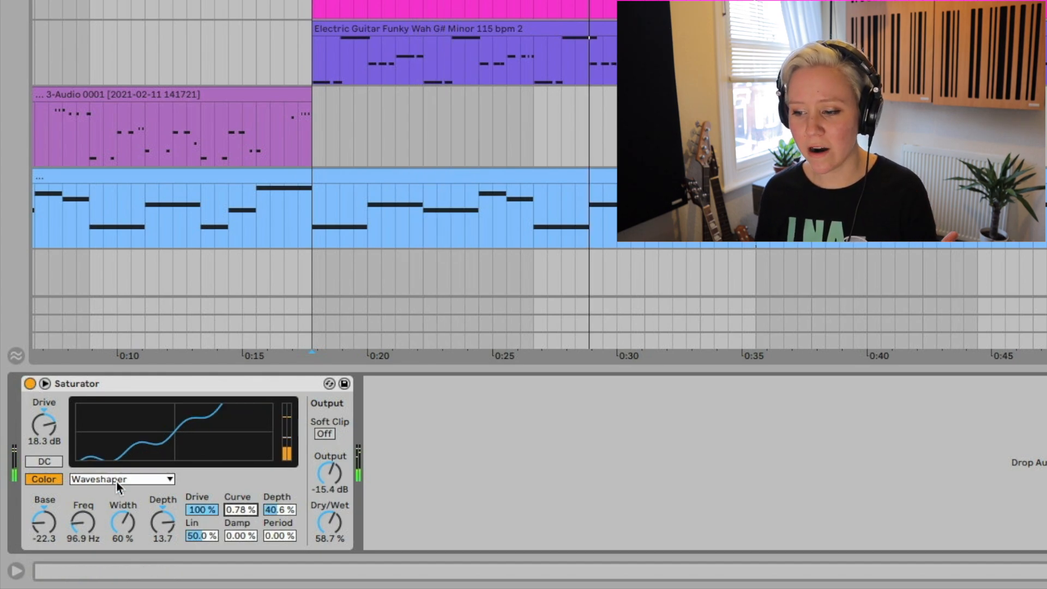
- Switch the beat to the Waveshaper curve with Curve 71.9 % and Depth 68.8 %, and raise the color Freq to 2.53 kHz
click(113, 480)
click(98, 577)
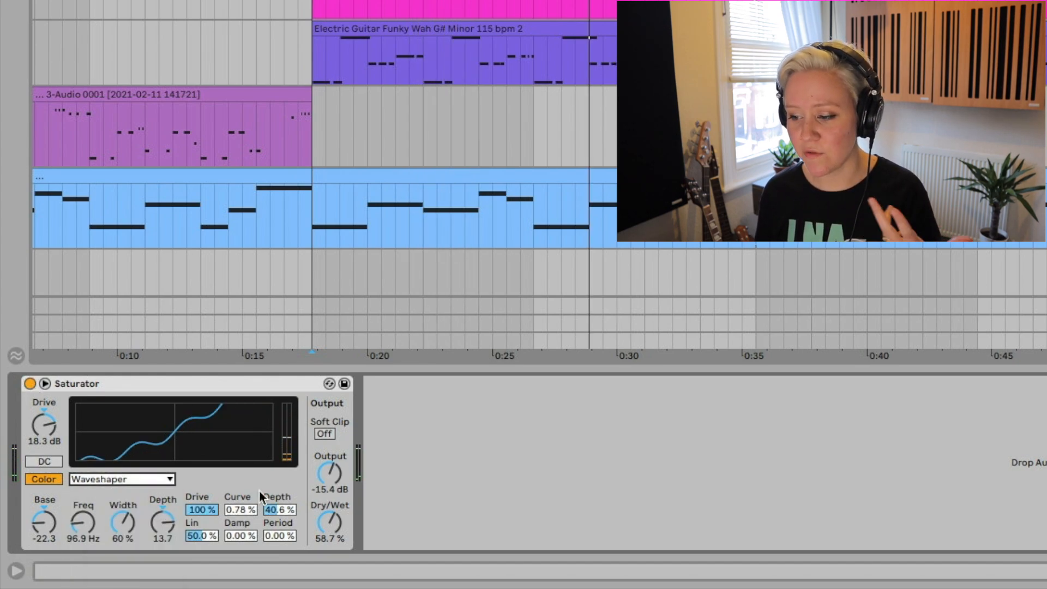
drag(241, 509, 241, 483)
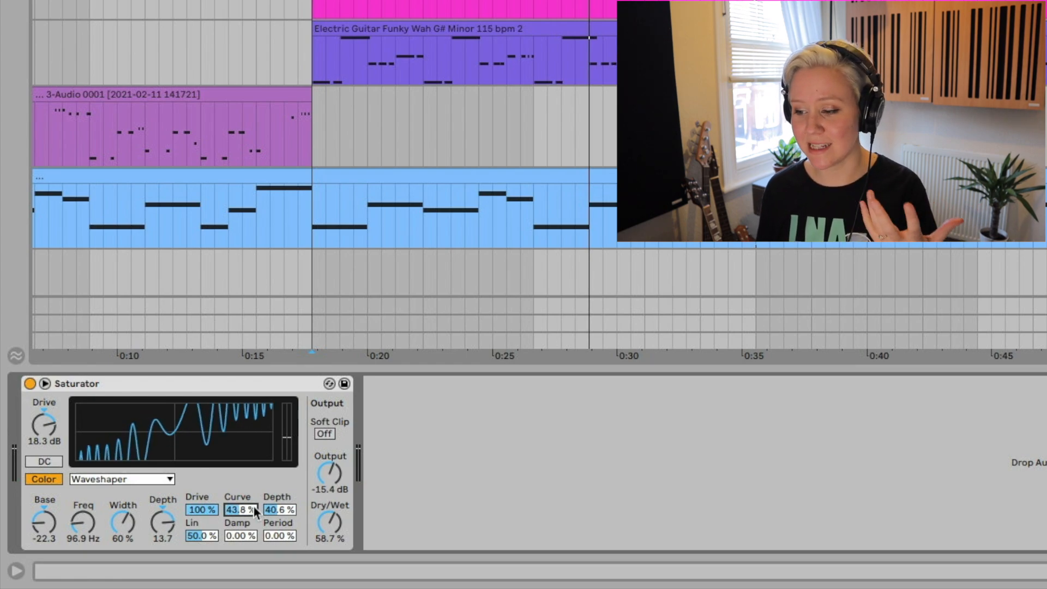
drag(241, 509, 241, 480)
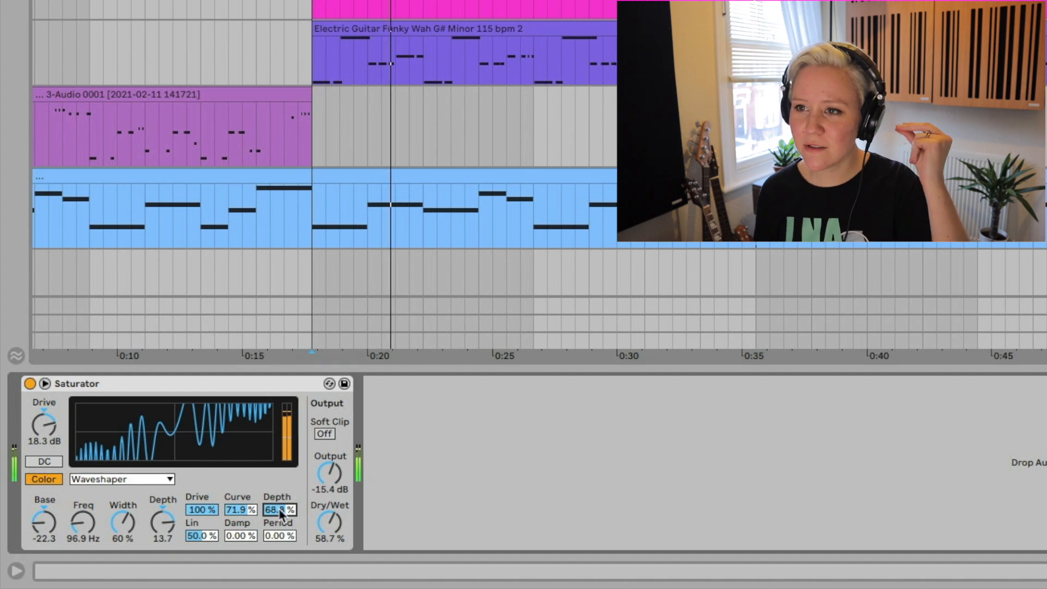
drag(281, 518, 281, 512)
drag(84, 521, 84, 467)
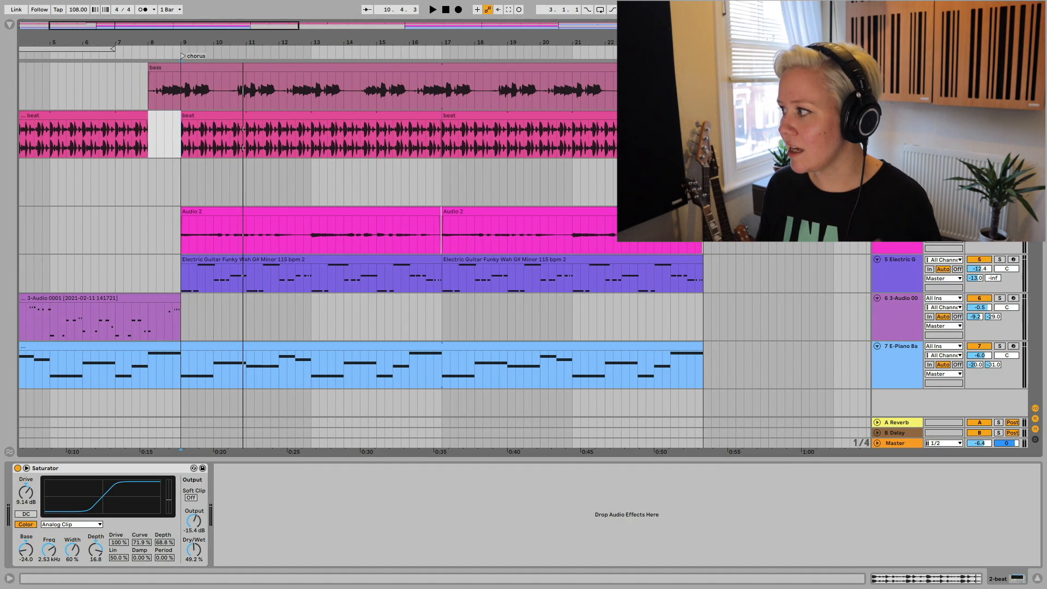
- Show the E-Piano Bass track's device chain at the start of the arrangement and hide the browser
scroll(482, 386, left, 3)
click(23, 366)
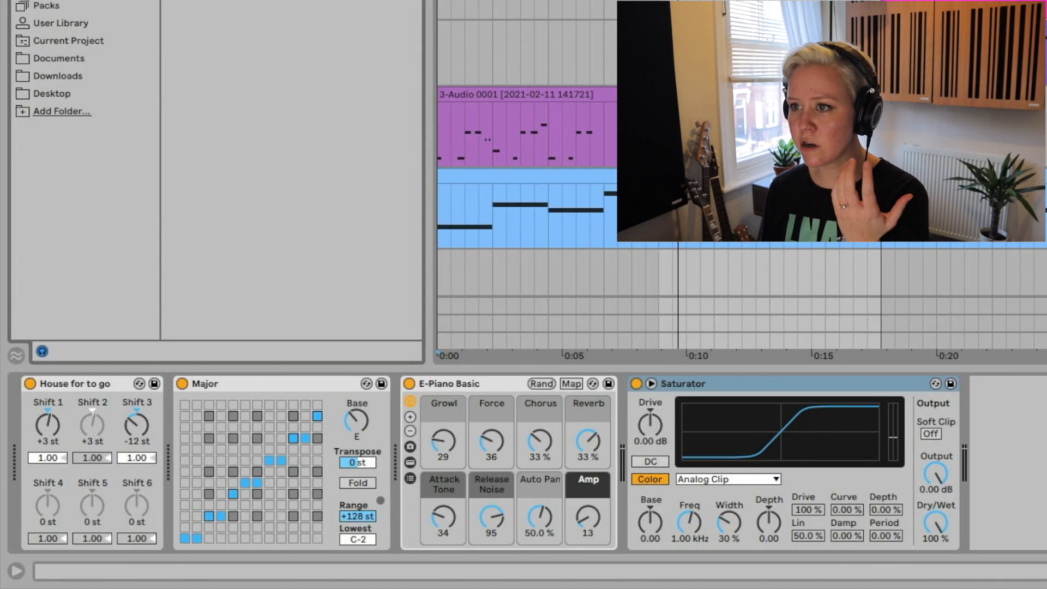
key(alt+super+b)
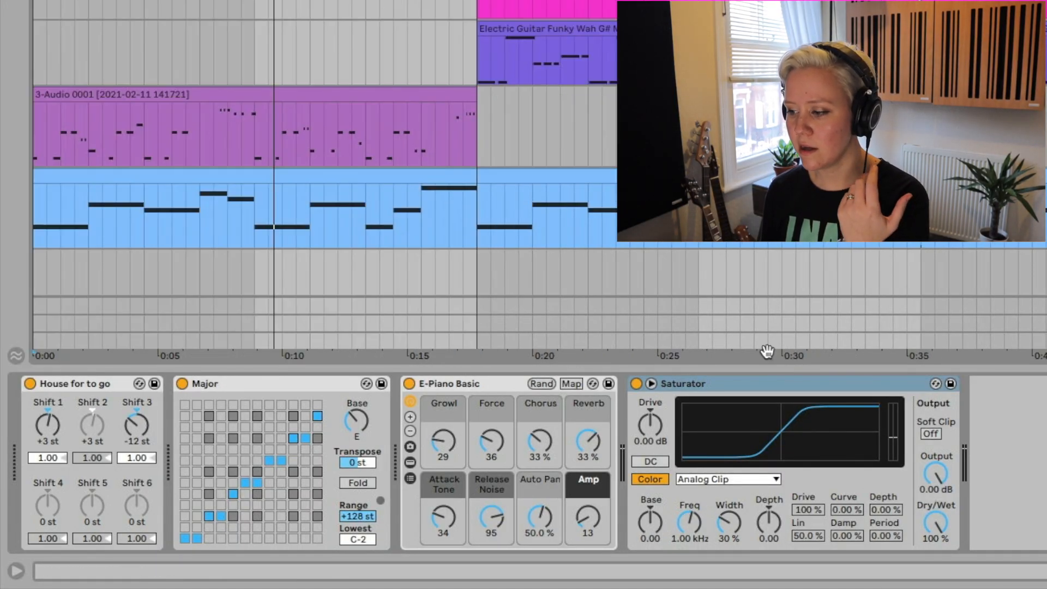
- Set the E-Piano Bass Saturator's Output to -18.0 dB and raise its Drive to 23.4 dB while the track plays
click(745, 480)
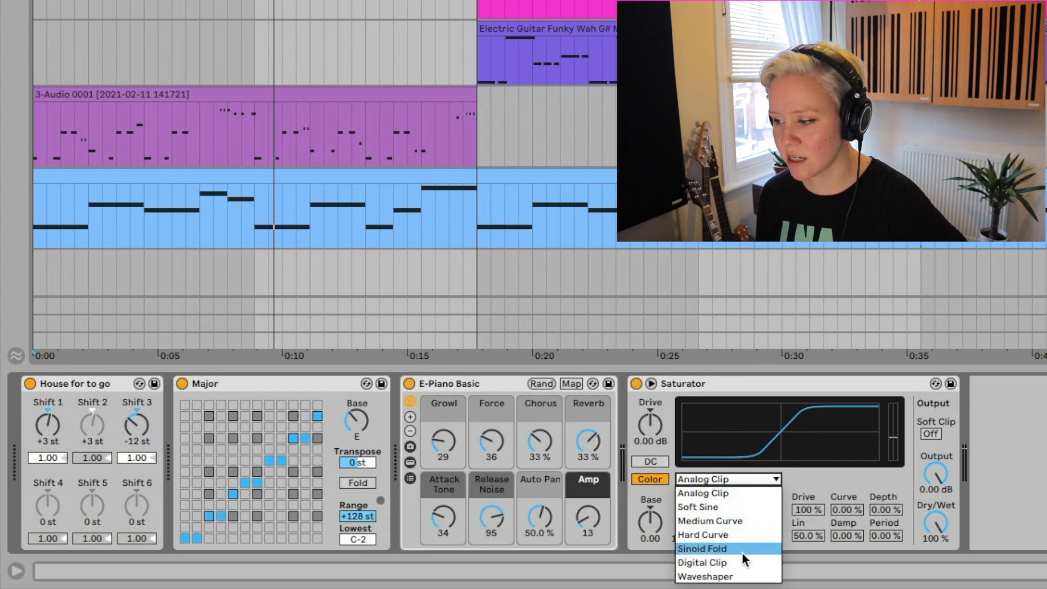
click(835, 480)
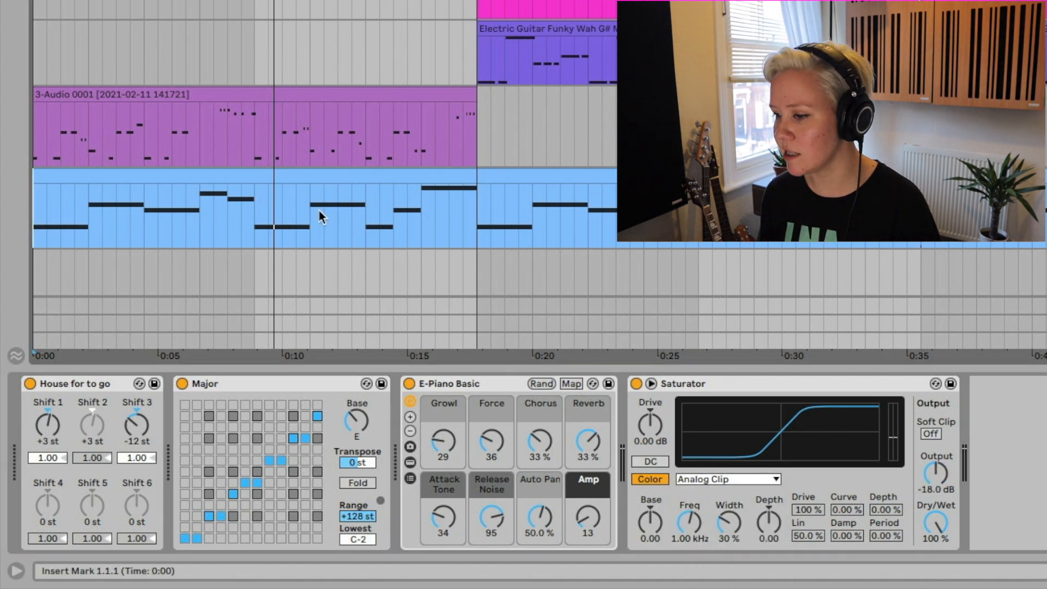
key(space)
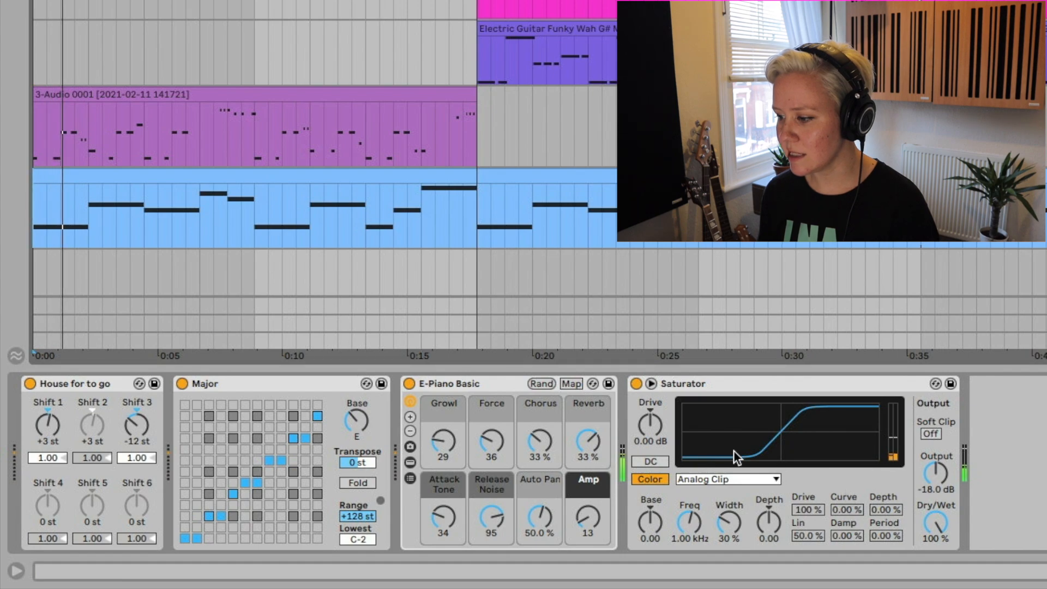
drag(646, 430, 646, 377)
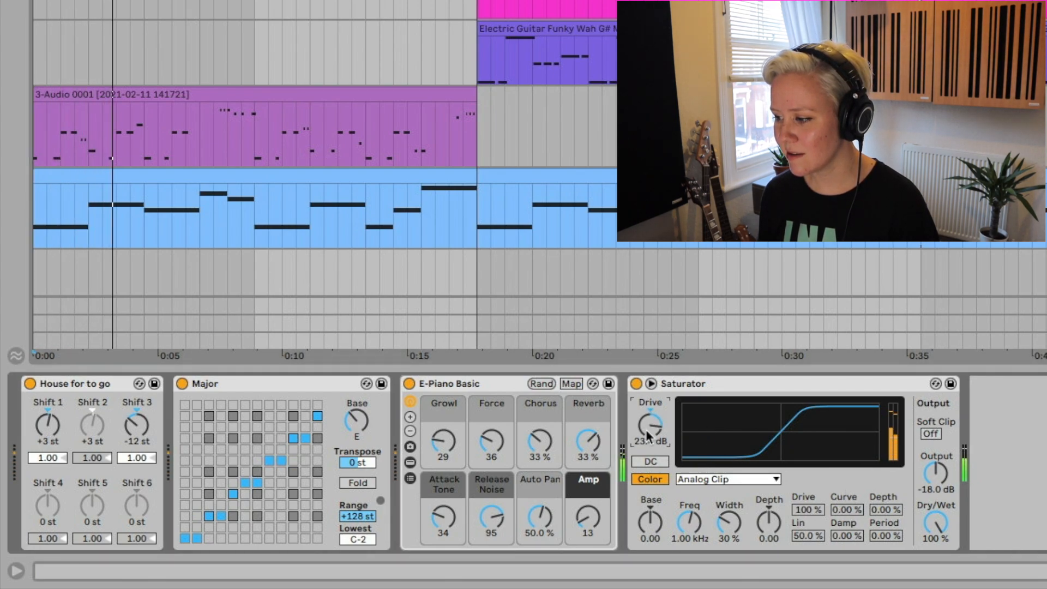
- Audition the Sinoid Fold curve with Output at -16.3 dB and switch the Saturator to the Waveshaper curve
click(744, 477)
click(737, 544)
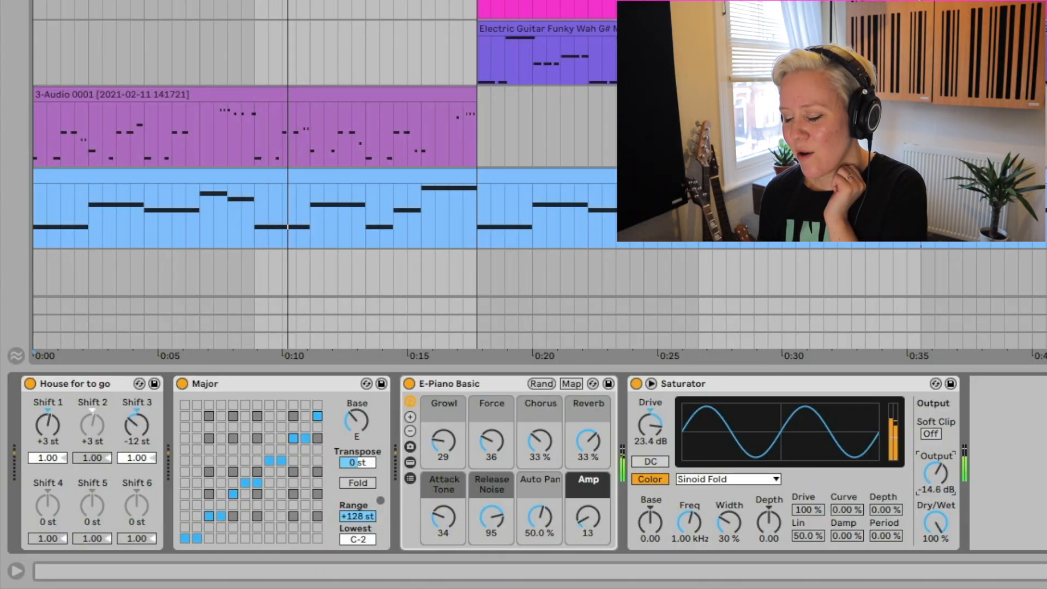
click(727, 479)
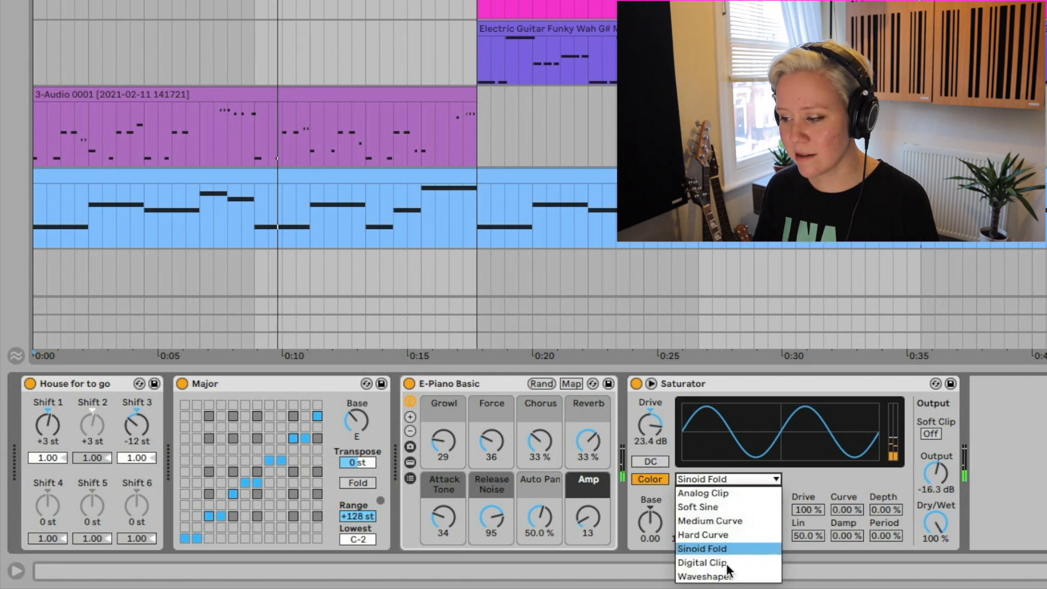
click(704, 577)
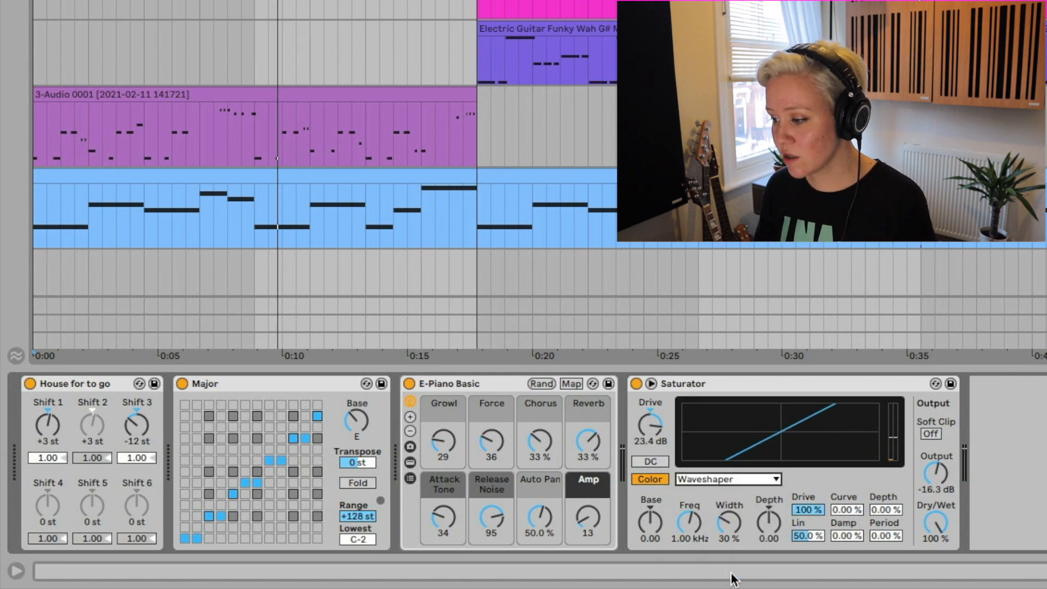
- Try the Waveshaper's Curve parameter, reset it to 0.00 %, and set Depth to 82.8 % and Period to 18.0 %
drag(846, 511, 846, 505)
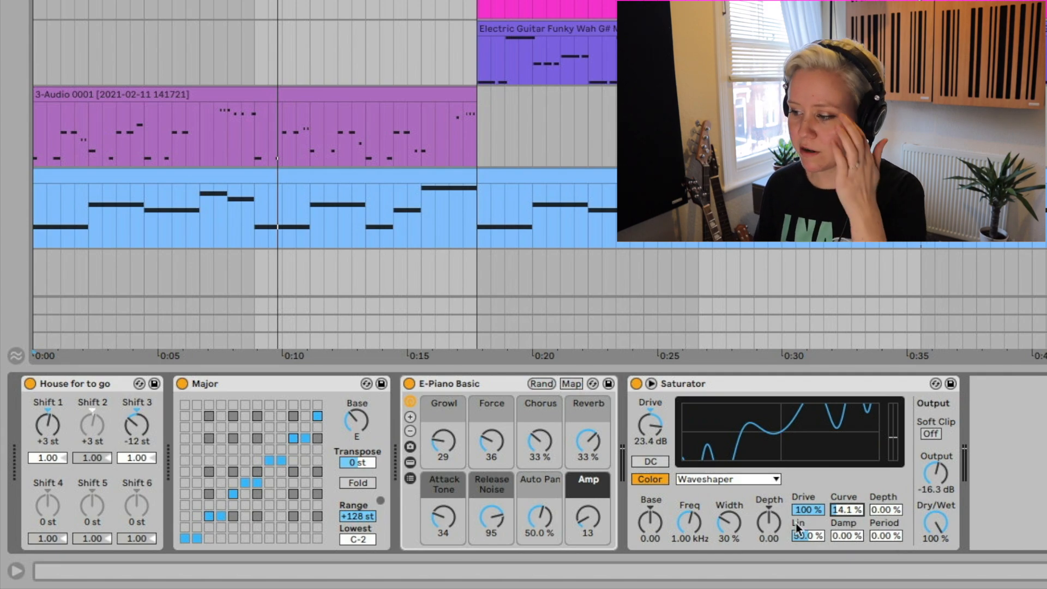
key(Delete)
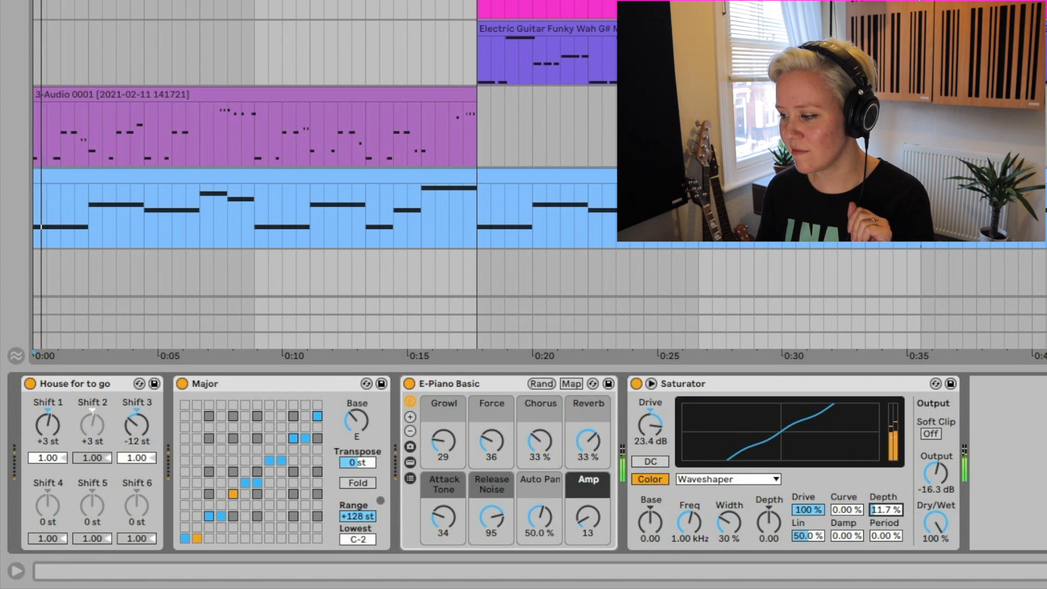
drag(882, 515, 882, 493)
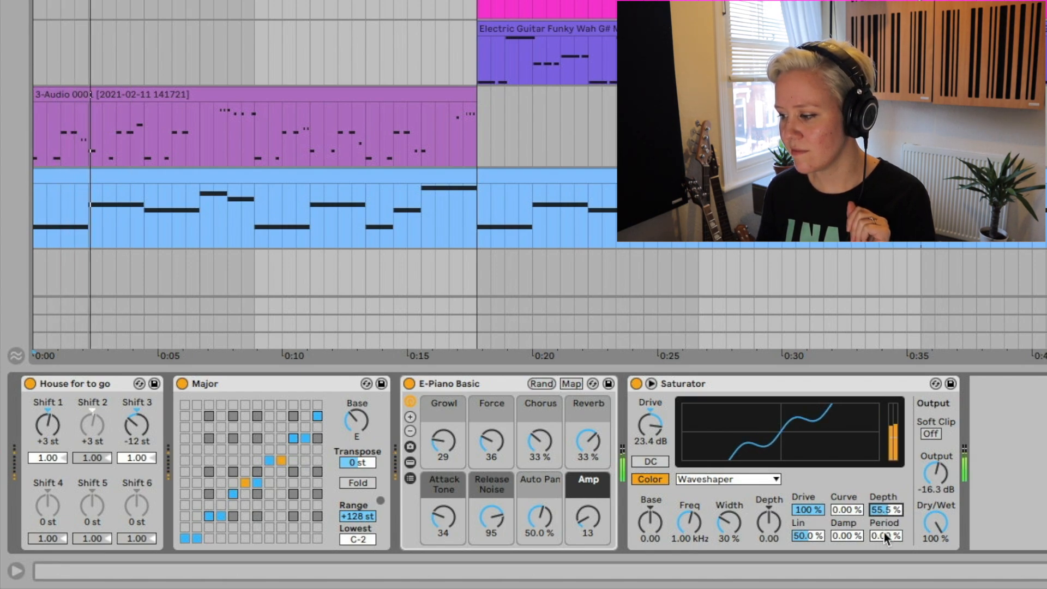
mouse_move(885, 536)
mouse_down()
mouse_move(886, 512)
mouse_move(885, 526)
mouse_up()
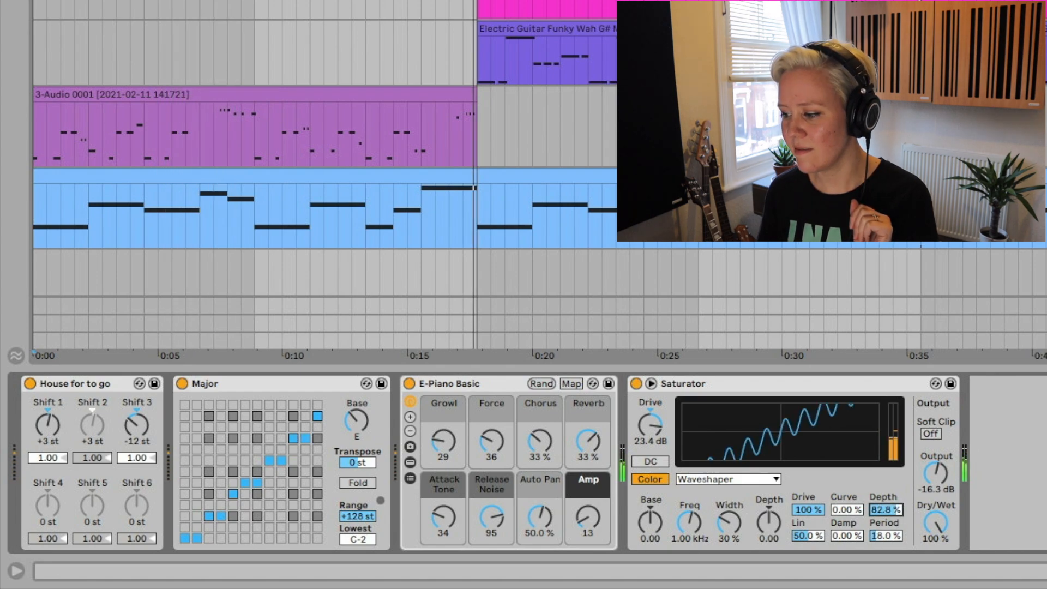
- Refine the Waveshaper with Depth 56.2 %, Damp 70.3 %, Lin 91.4 % and Drive 85.9 %
drag(885, 510, 847, 487)
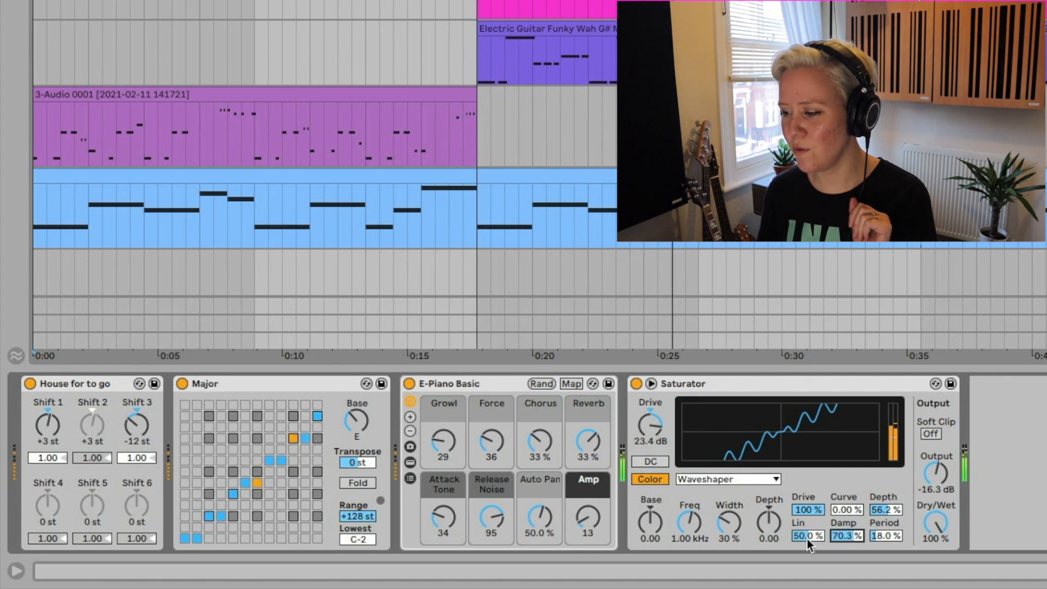
drag(807, 536, 808, 578)
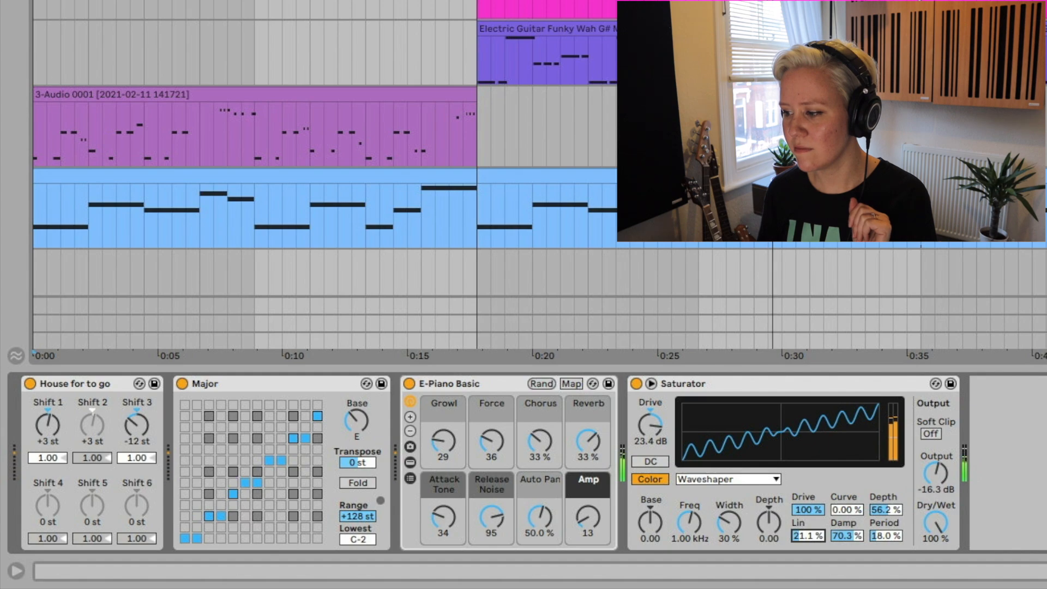
mouse_move(807, 537)
mouse_down()
mouse_move(807, 489)
mouse_move(807, 528)
mouse_up()
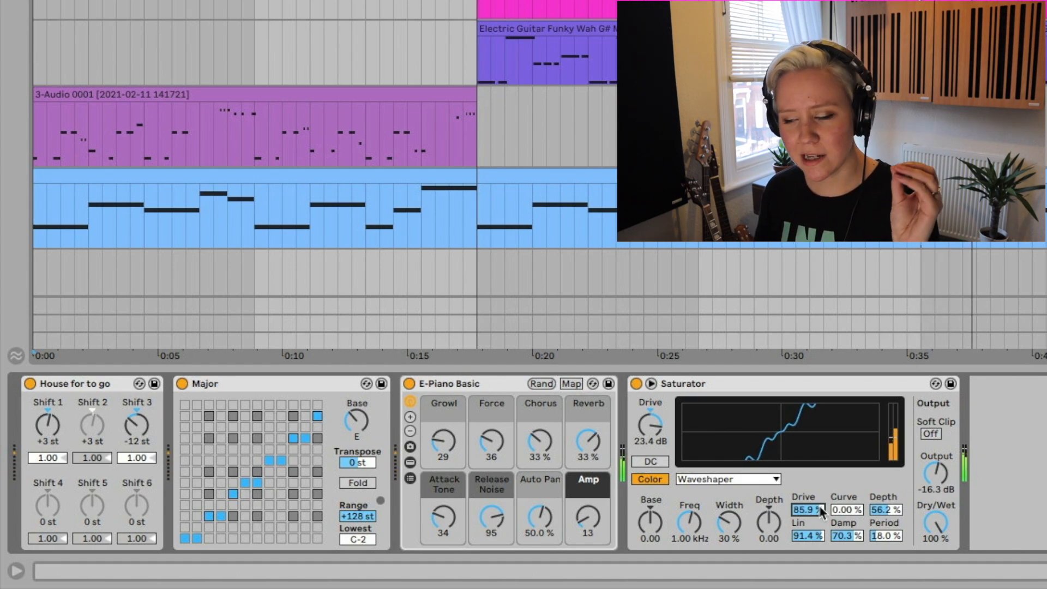
- Compare the Sinoid Fold curve with the Waveshaper, return to Waveshaper and set its Depth to 53.1 %
click(758, 480)
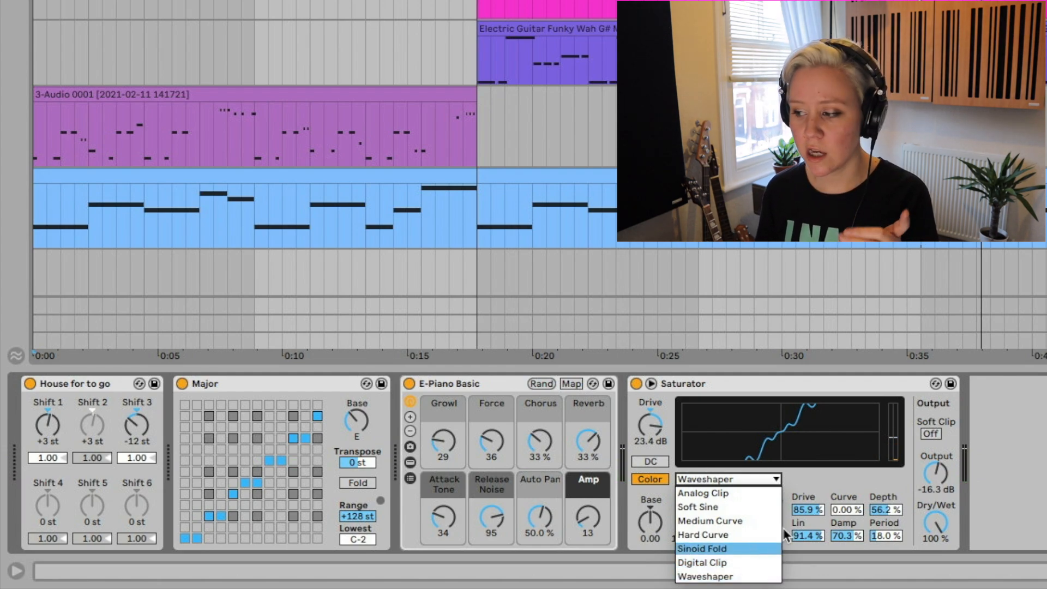
click(888, 497)
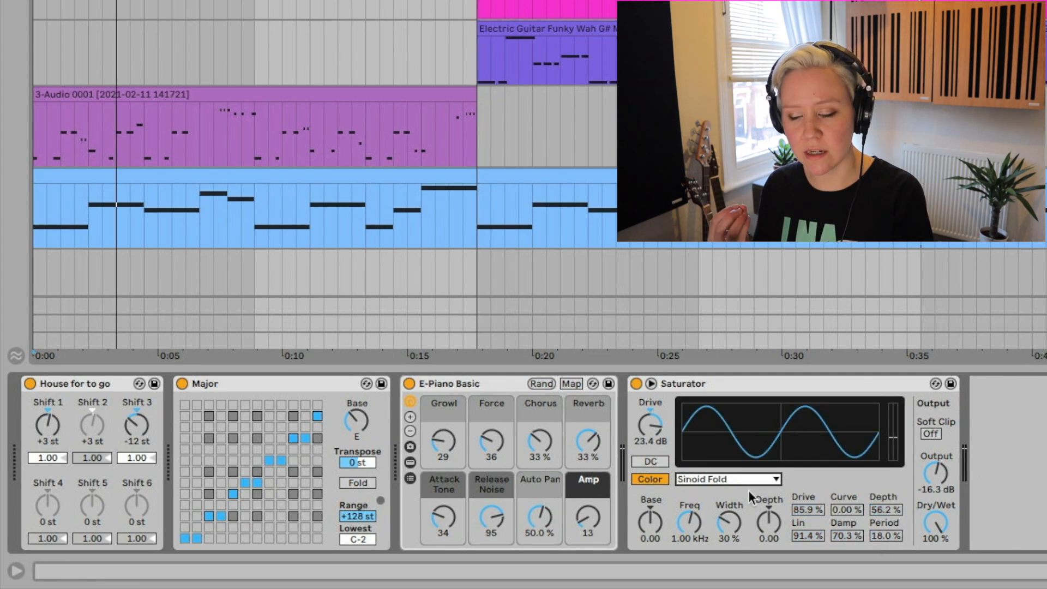
click(738, 479)
click(709, 576)
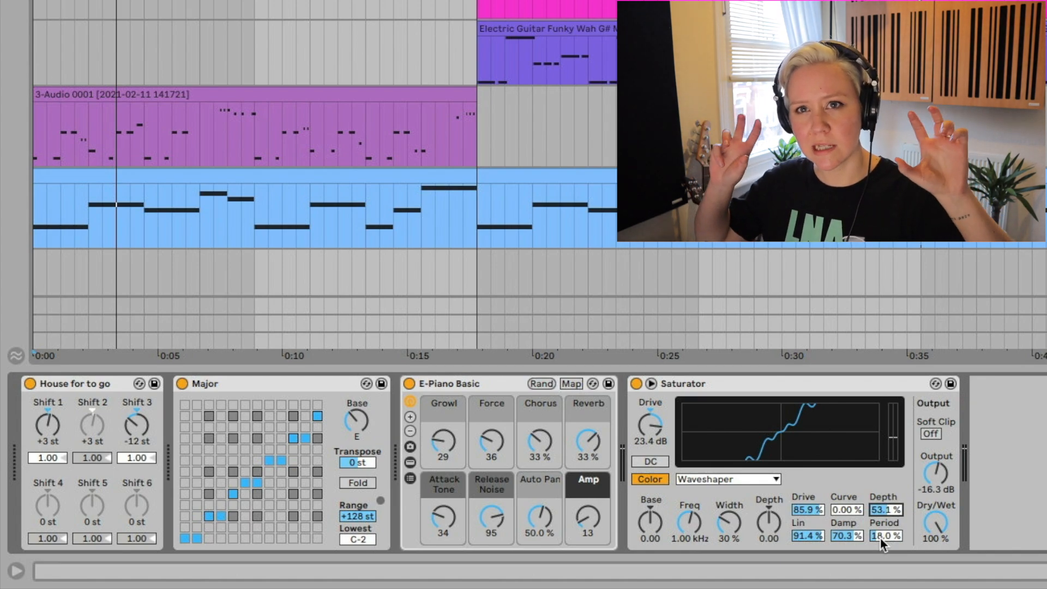
- Set the color Base to -18.9, Freq to 1.06 kHz, Width to 67 % and Depth to -12.2 while auditioning the E-Piano Bass
key(space)
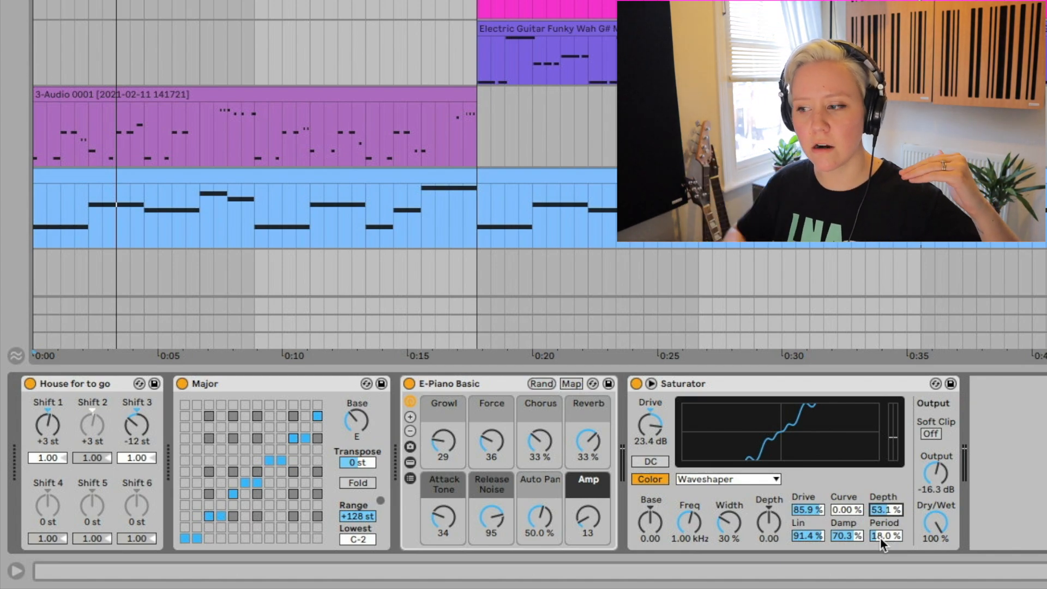
click(770, 519)
drag(770, 520, 770, 573)
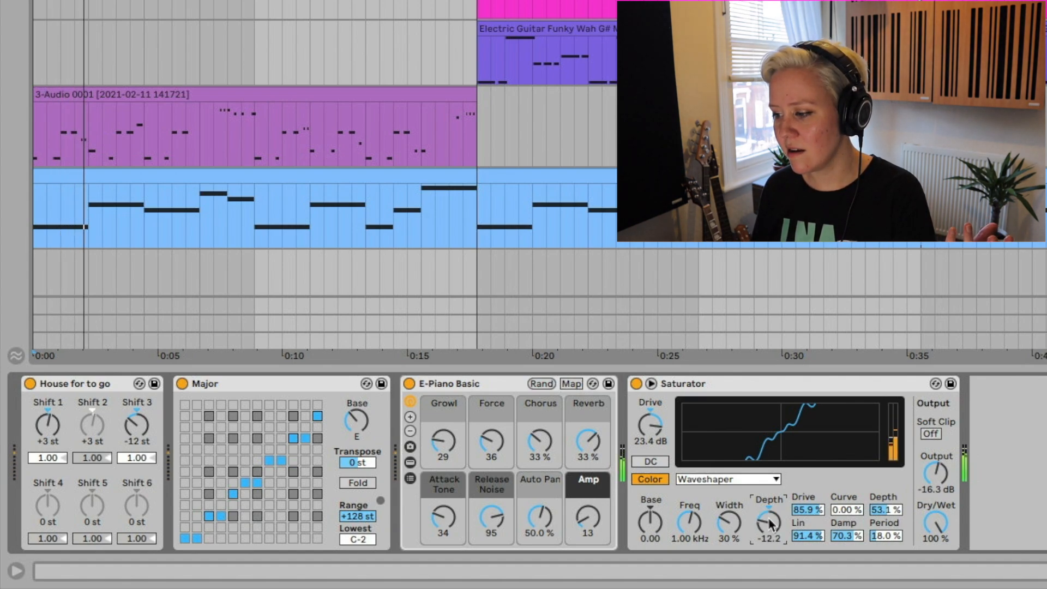
click(730, 523)
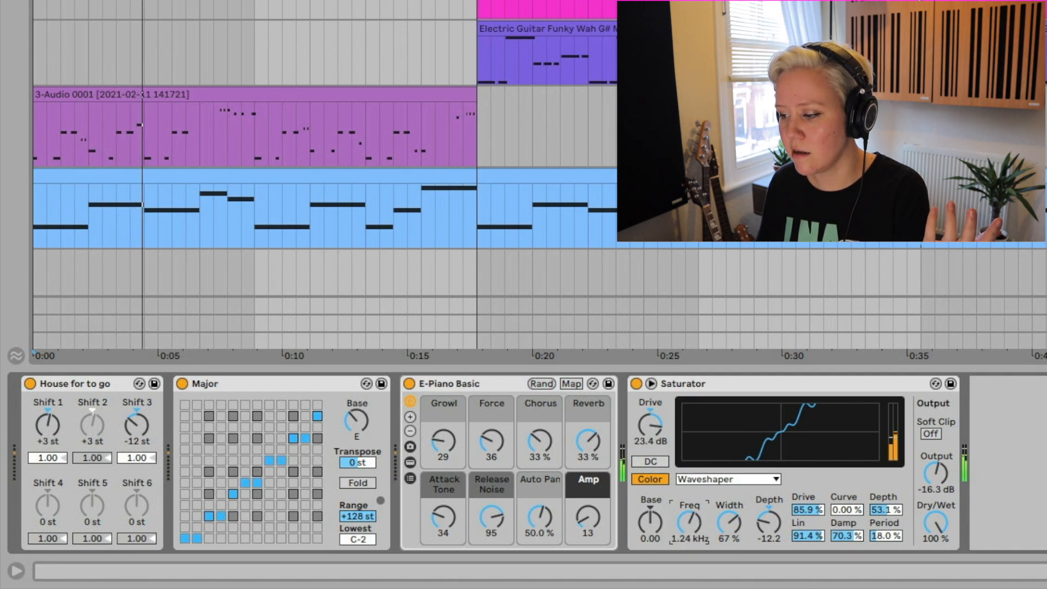
drag(660, 532, 660, 543)
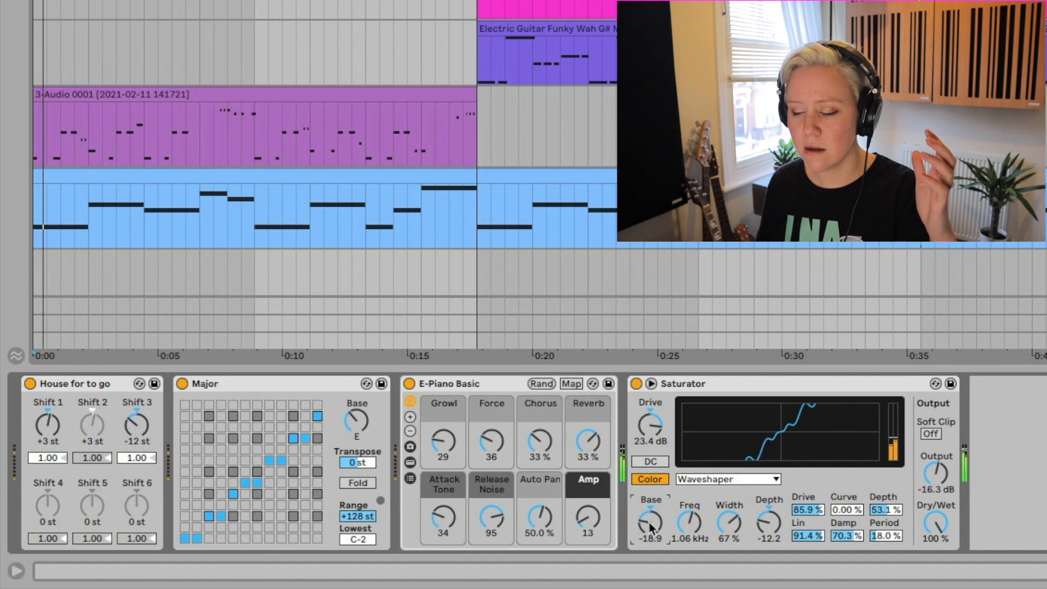
drag(655, 532, 654, 528)
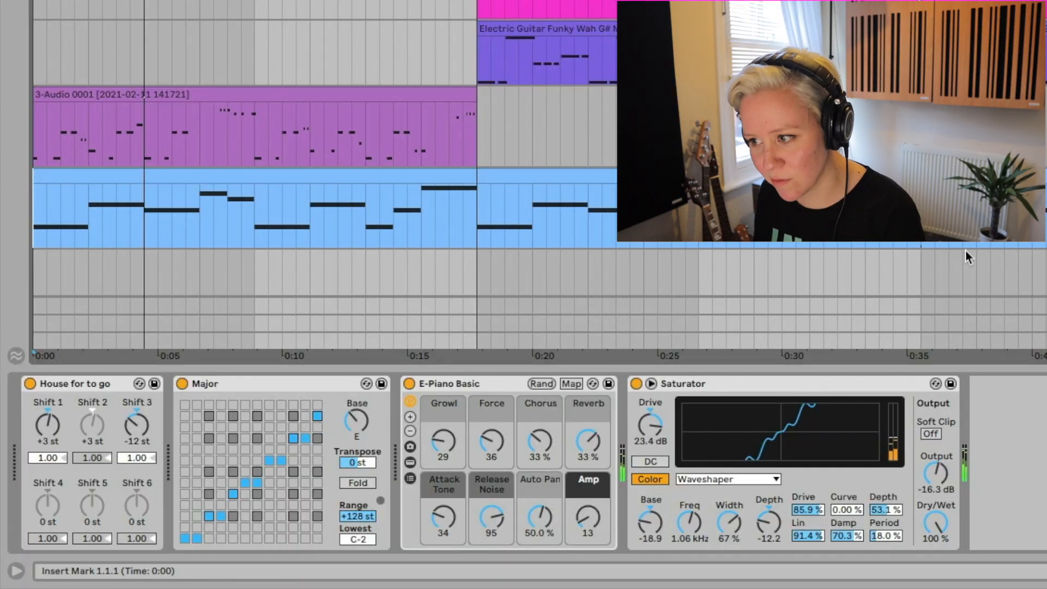
key(space)
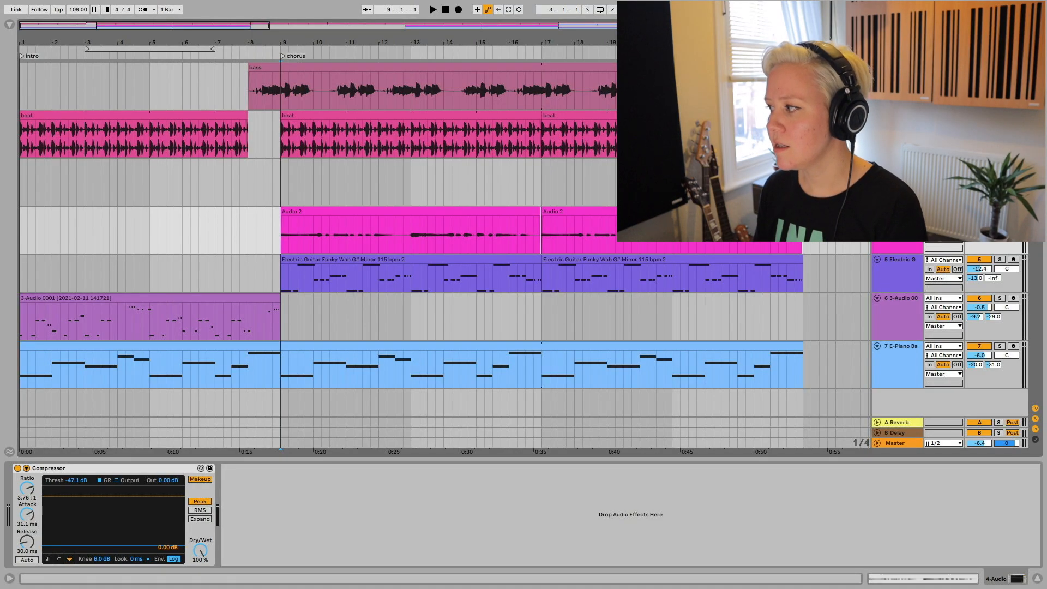
- Audition the 4-Audio track from the chorus with a Soft Sine Saturator after the Compressor, Drive 26.3 dB and Output -16.6 dB
click(1000, 211)
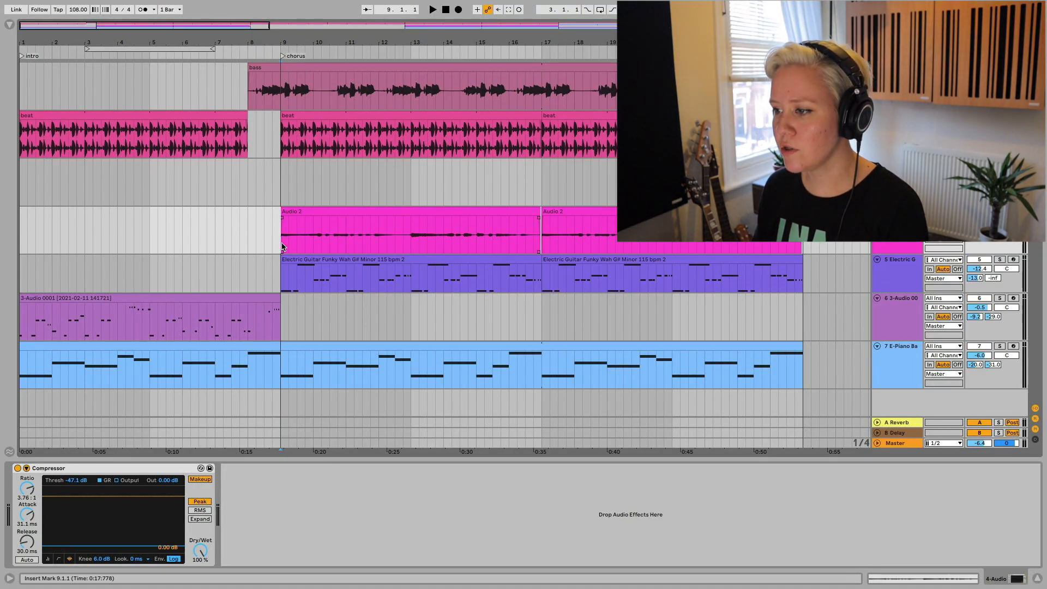
key(space)
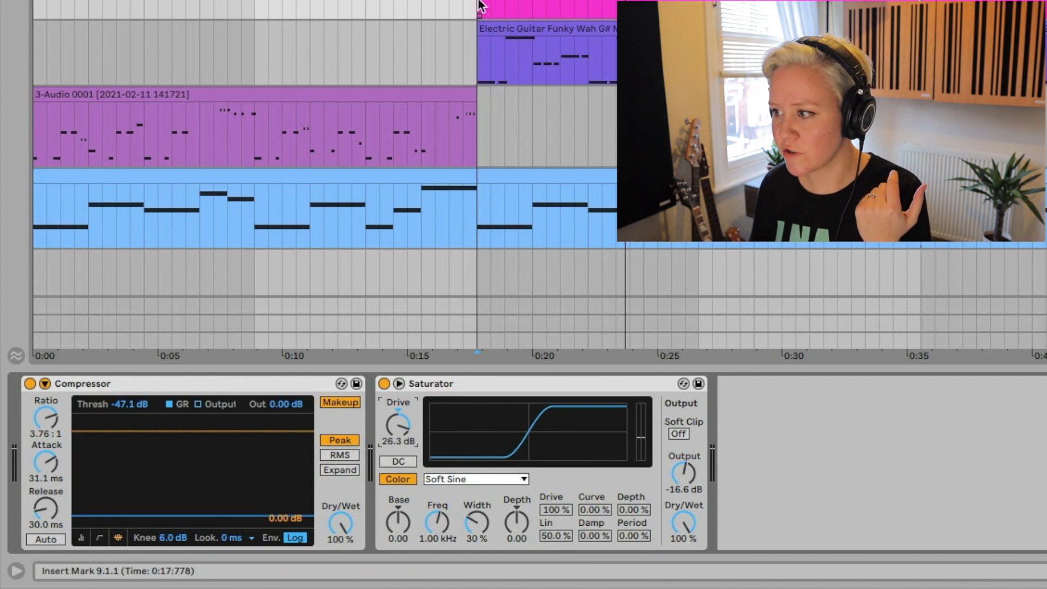
key(space)
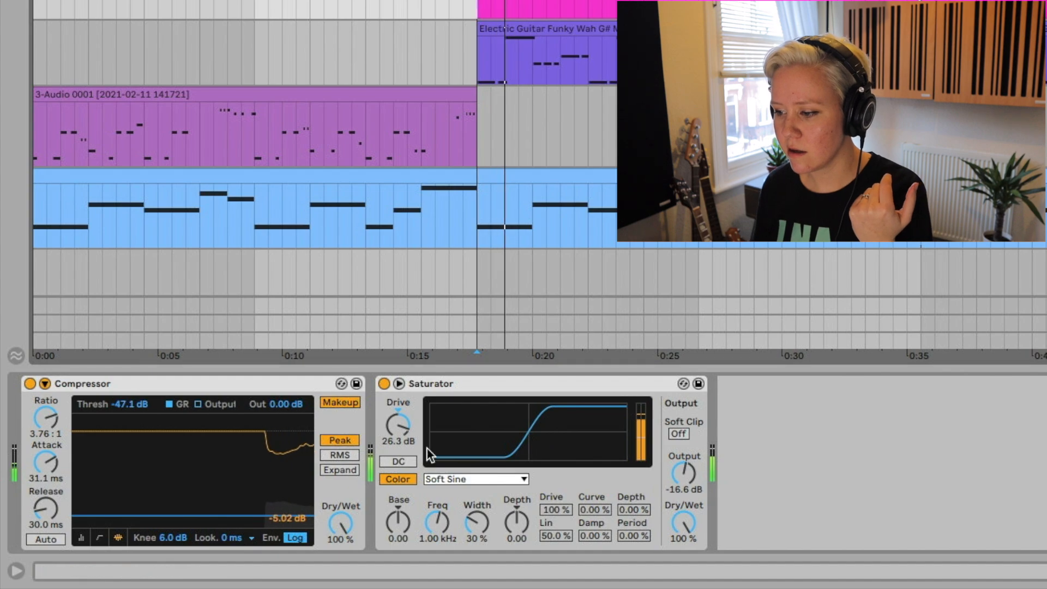
- Audition the Medium Curve, Hard Curve, Sinoid Fold and Digital Clip curves on the 4-Audio track during playback
click(452, 479)
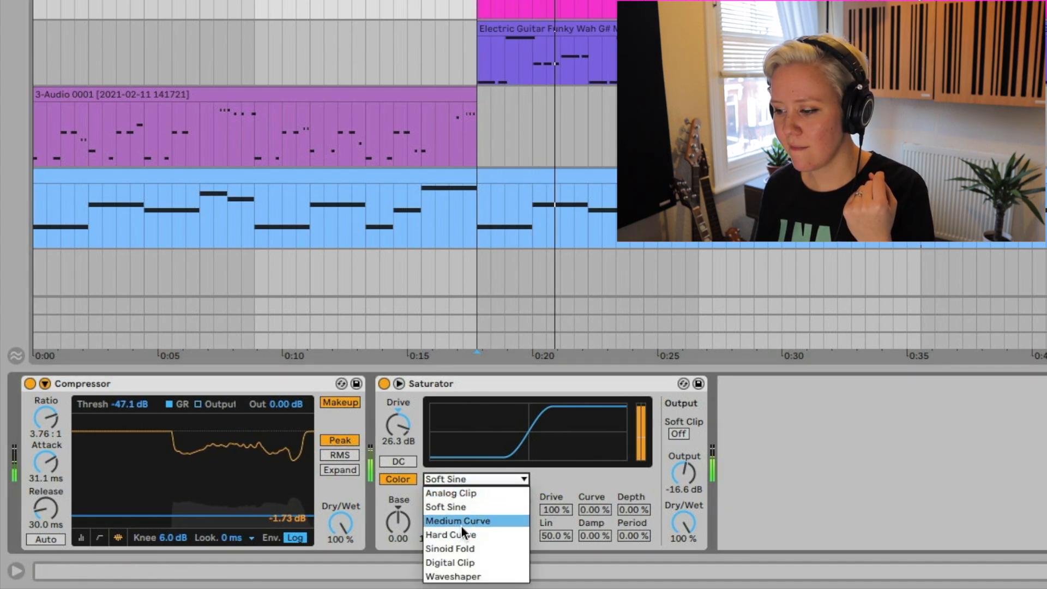
click(460, 525)
click(466, 479)
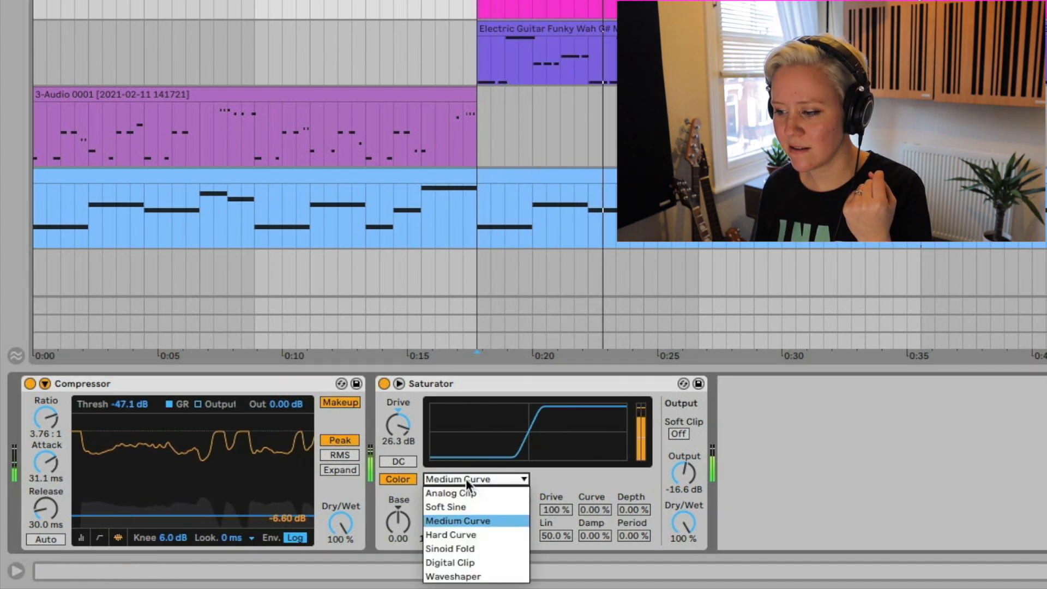
click(467, 539)
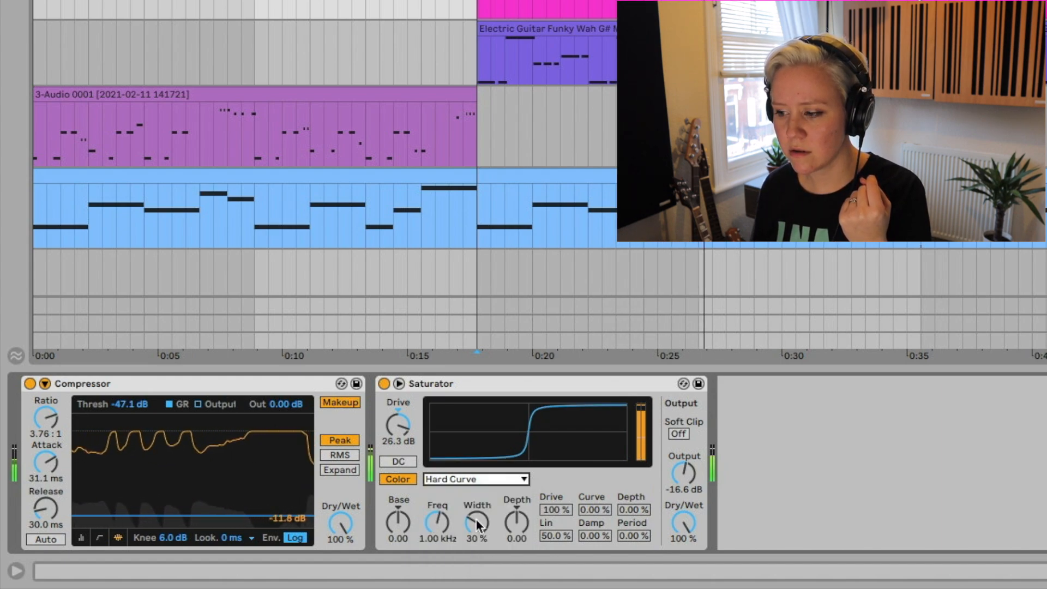
click(476, 479)
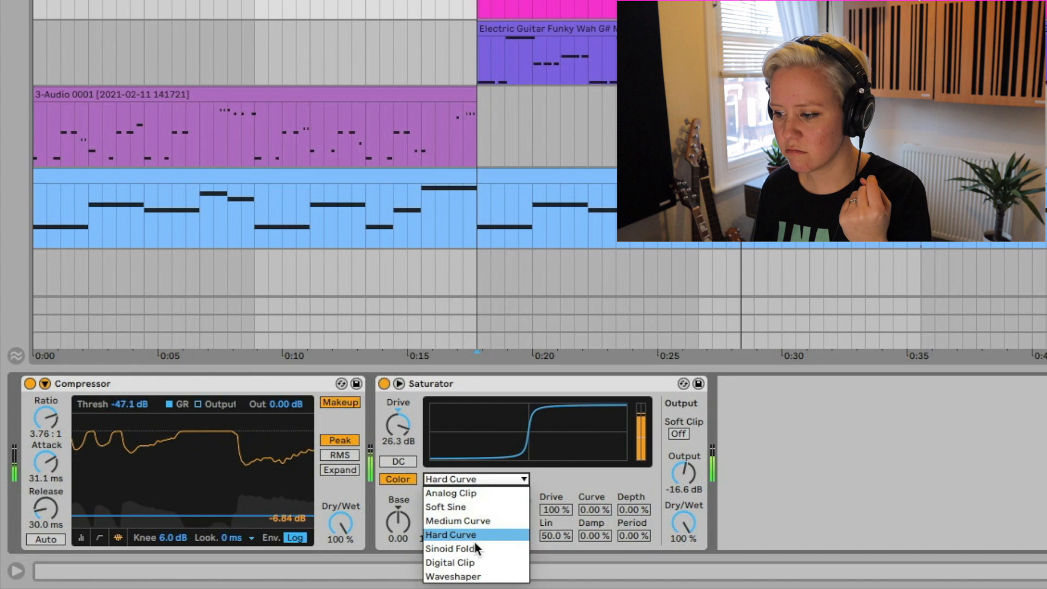
click(474, 553)
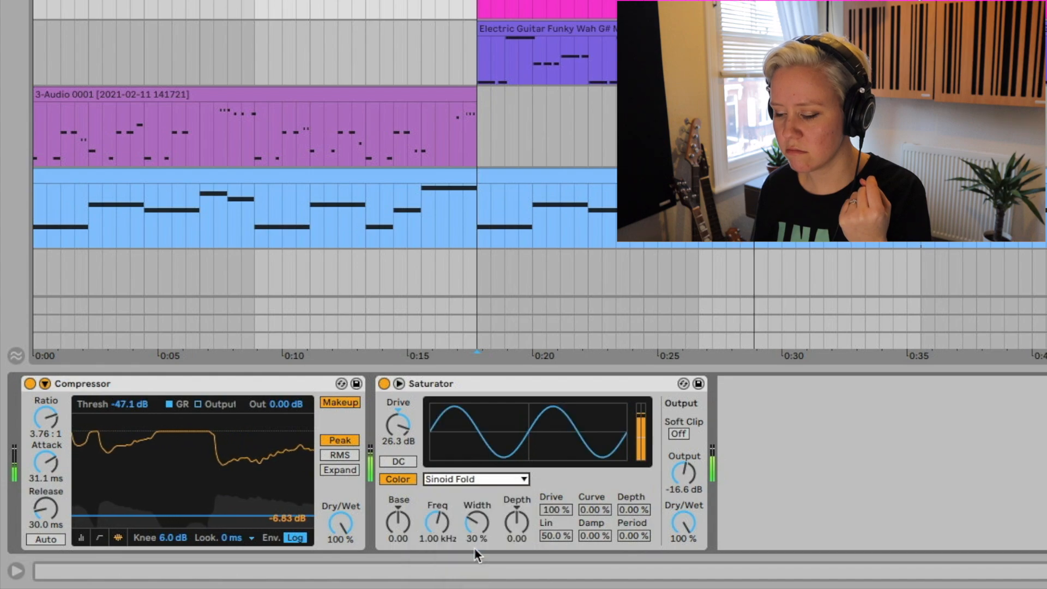
click(478, 479)
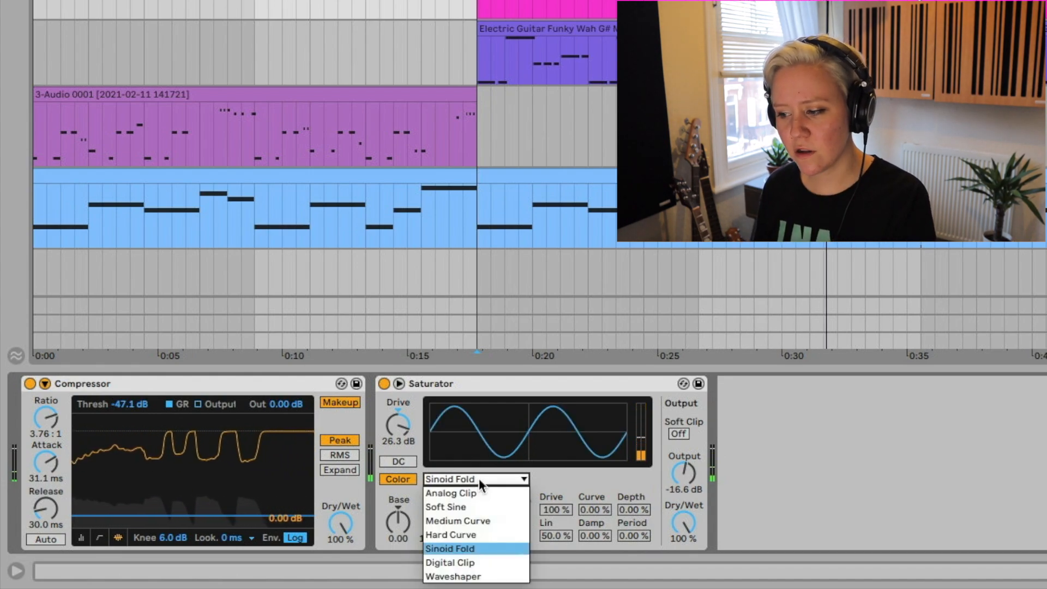
click(474, 562)
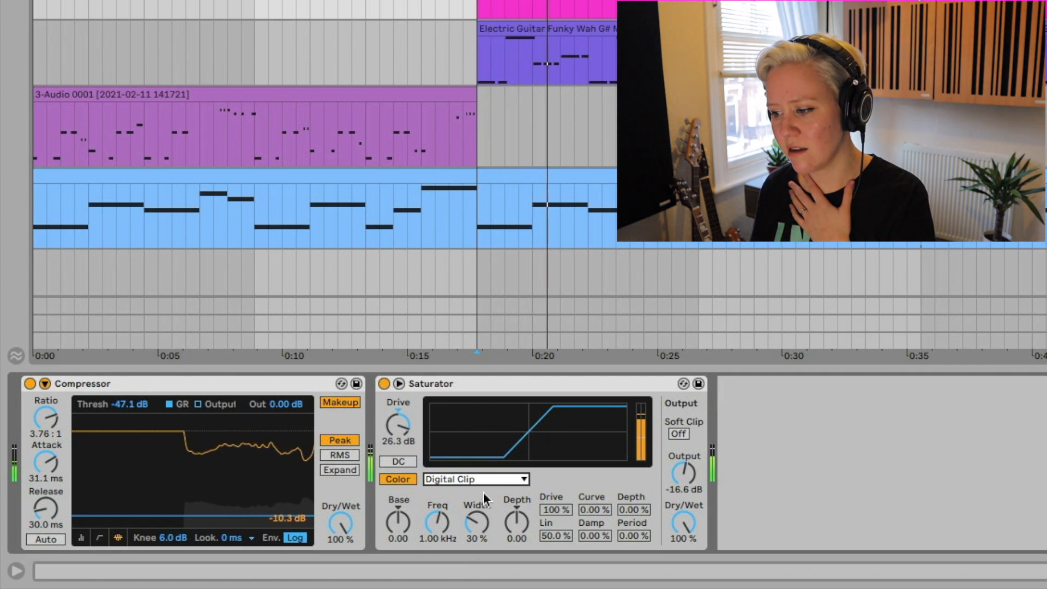
- Apply Sinoid Fold to Saturator with Drive 20.2 dB, Base -20.6, Freq 1.60 kHz, Width 71 %, Depth -12.6, Output -15.1 dB and Dry/Wet 86.7 %
click(473, 480)
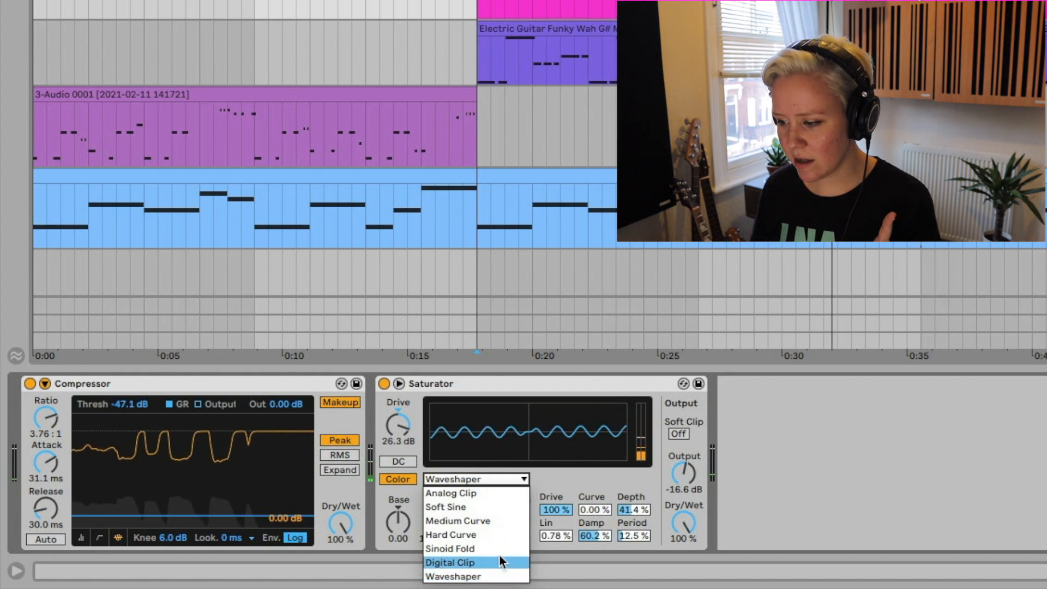
click(493, 548)
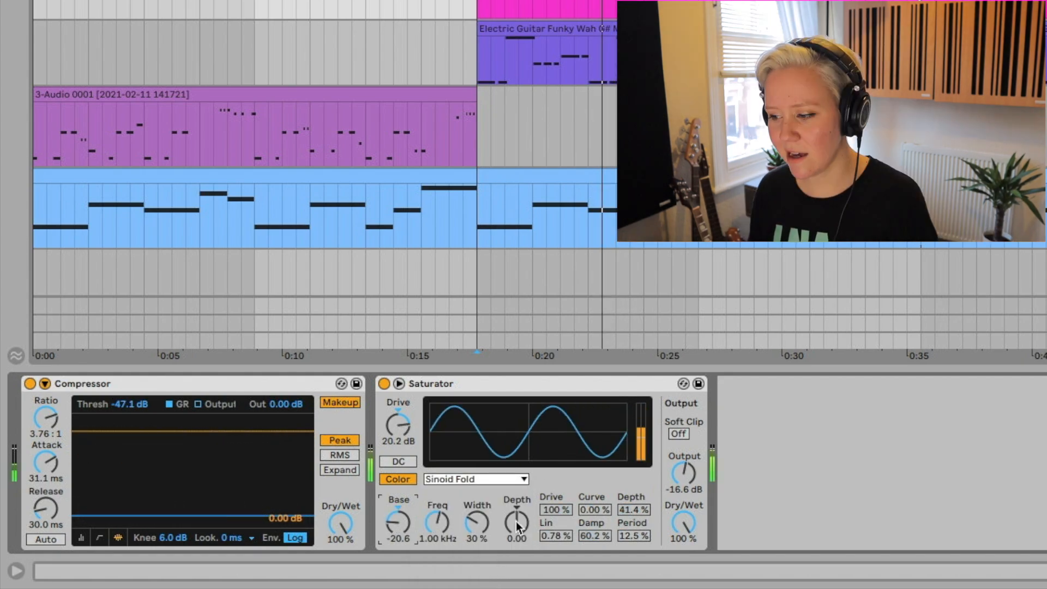
drag(516, 525, 515, 519)
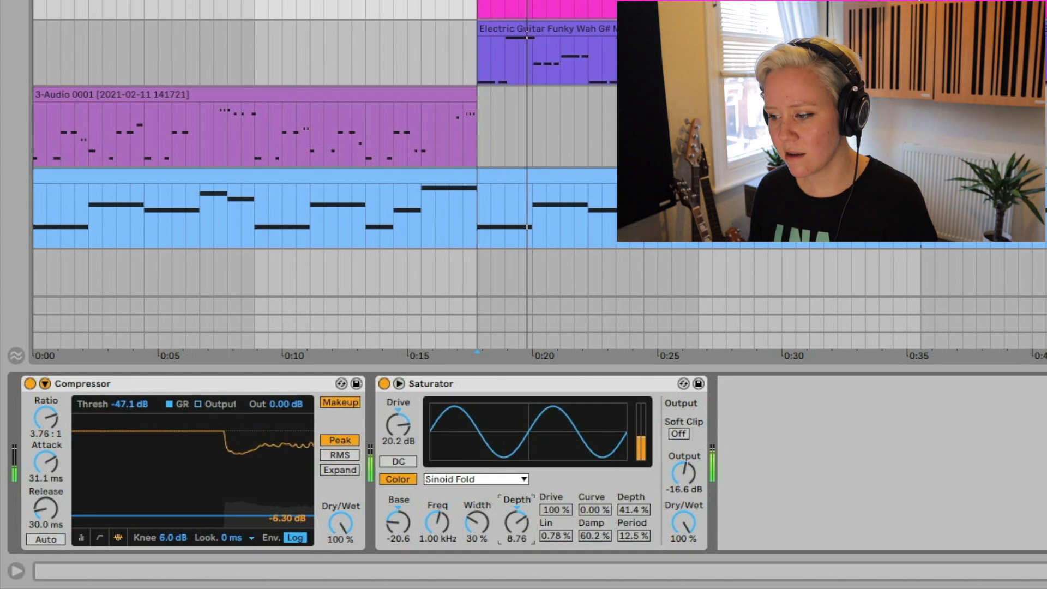
drag(516, 524, 516, 540)
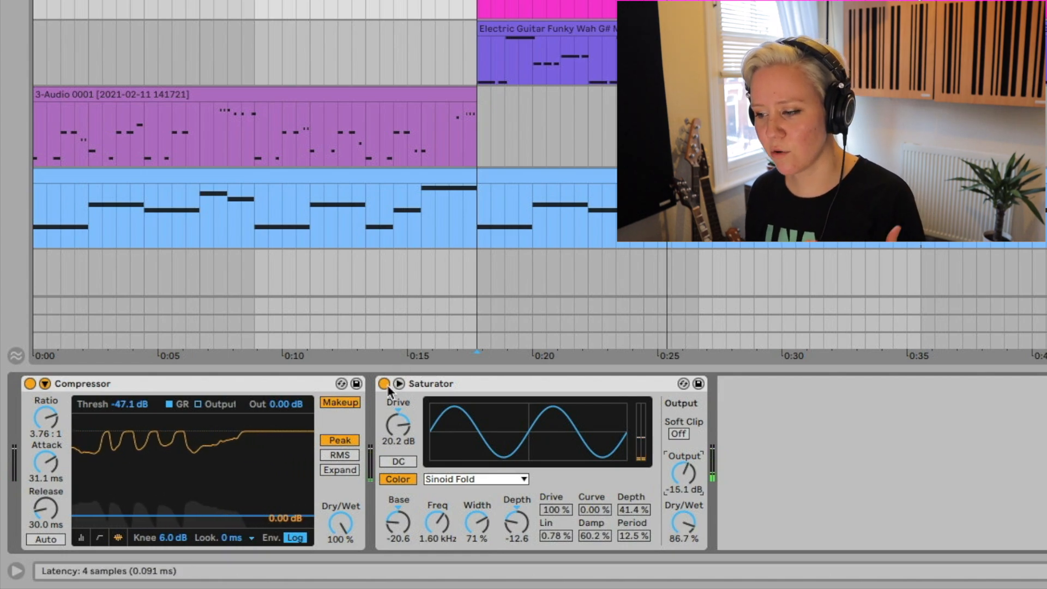
- Compare the track with Saturator bypassed and active during playback, and set its Drive to 17.7 dB
click(384, 383)
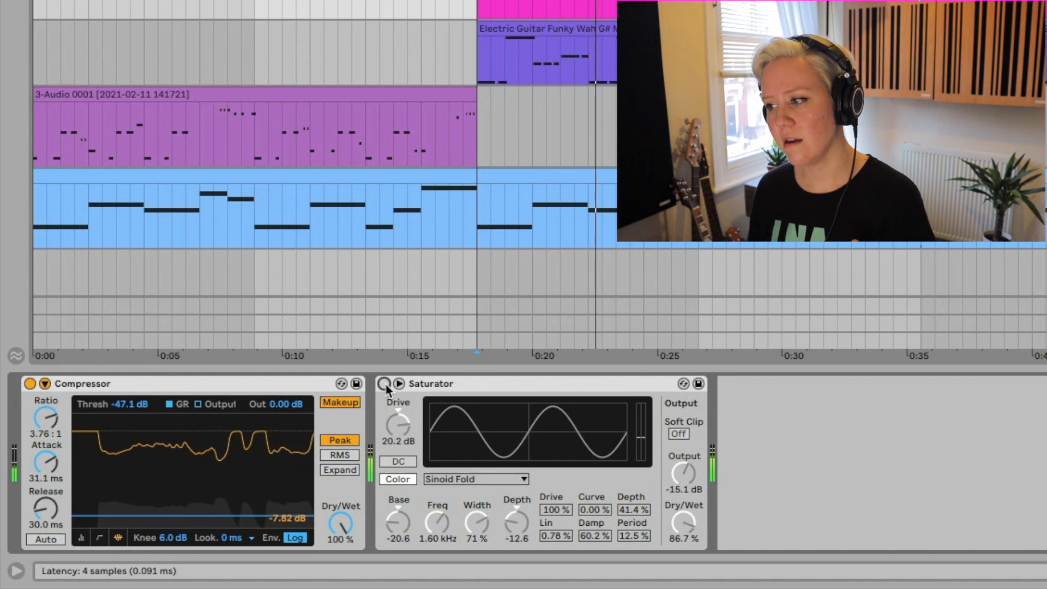
click(385, 383)
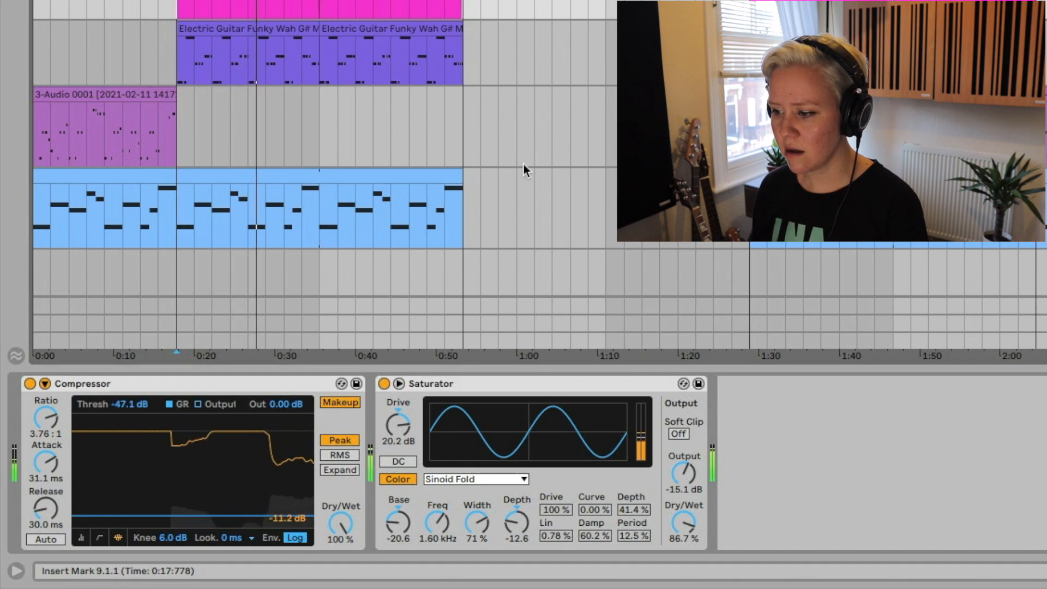
drag(404, 424, 404, 437)
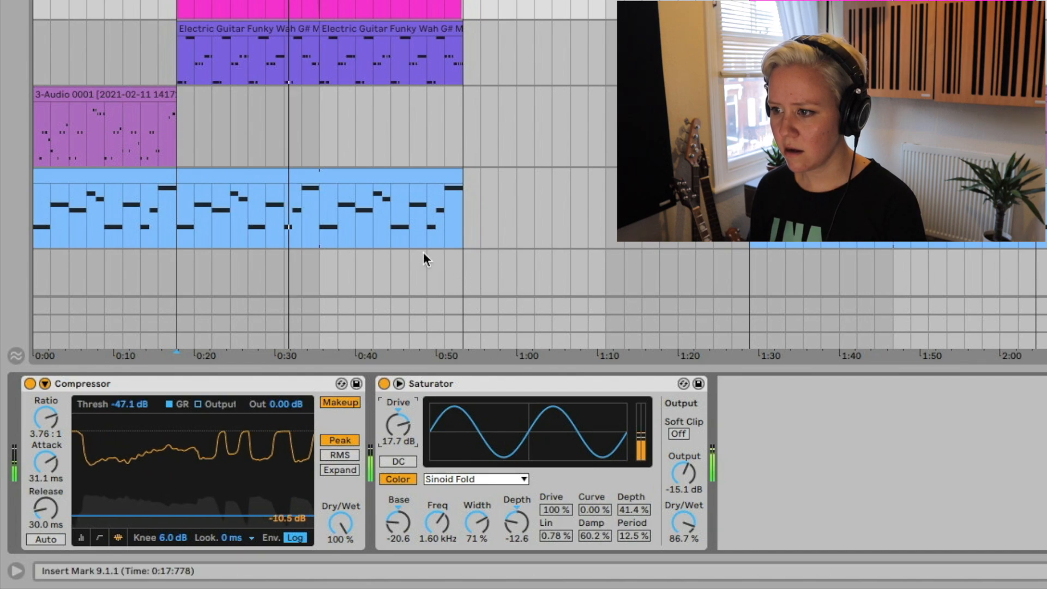
- Check the track levels in the Session mixer, return to the arrangement and audition the mix from the chorus marker
scroll(271, 242, up, 2)
scroll(271, 242, down, 4)
key(Tab)
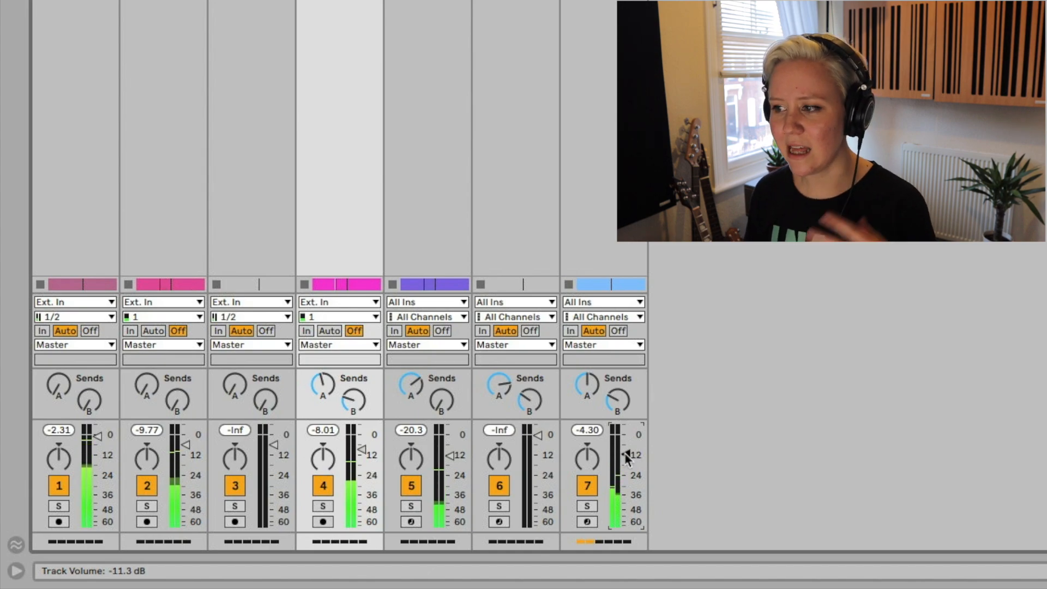
key(Tab)
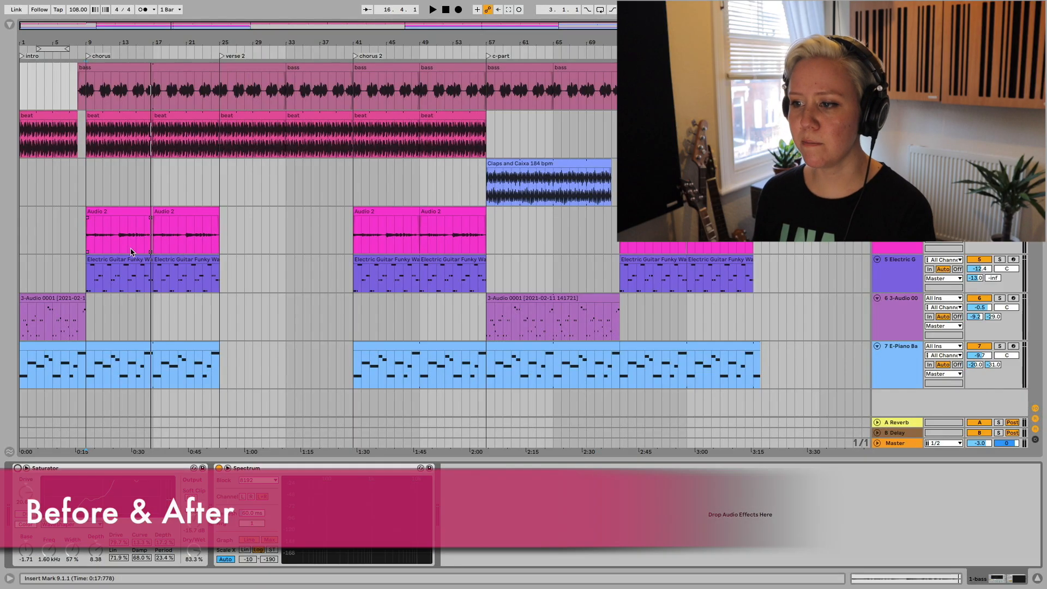
click(88, 241)
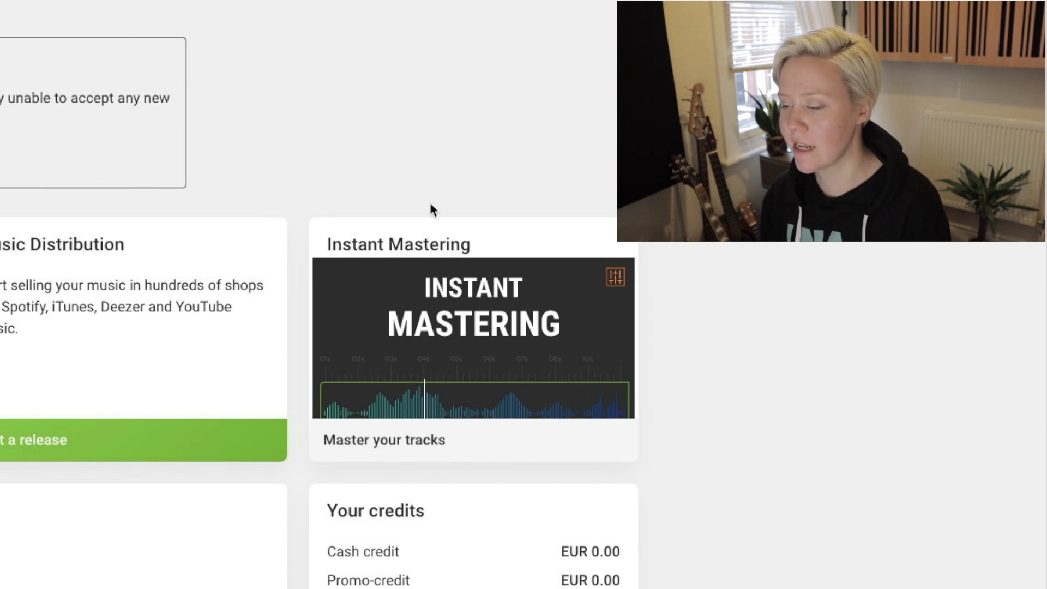
- Switch to iMusician, process the mixing demo with Instant Mastering in the Pop / Radio Rock style, and compare the original and mastered previews
click(424, 443)
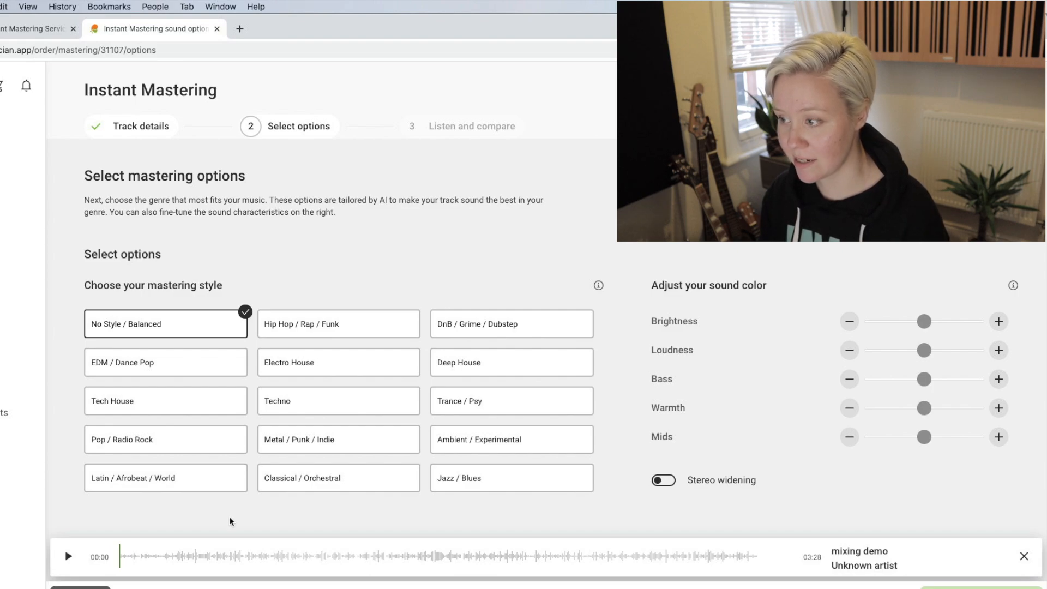
click(211, 443)
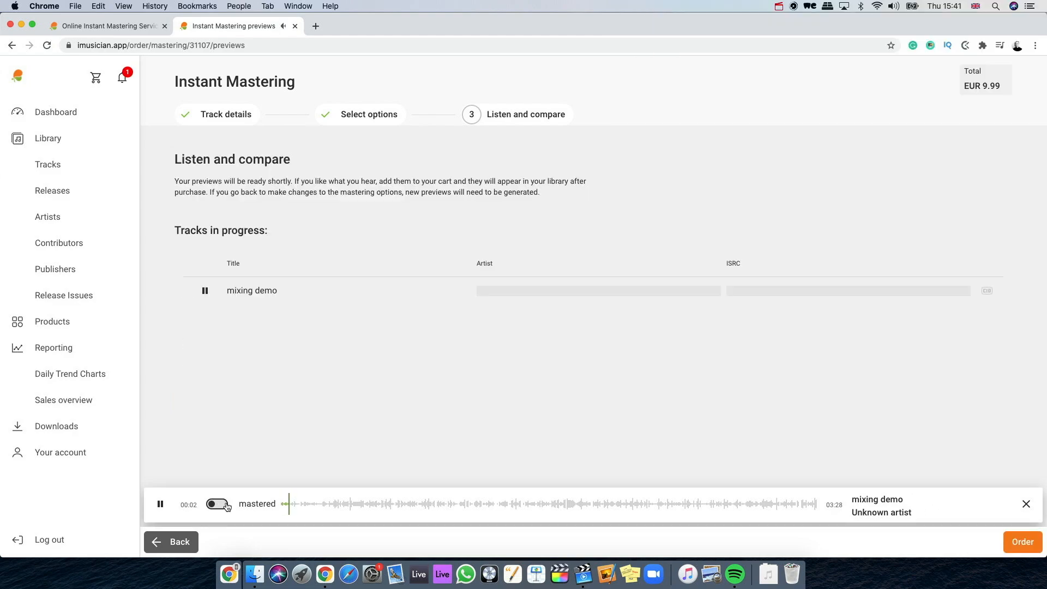
click(216, 505)
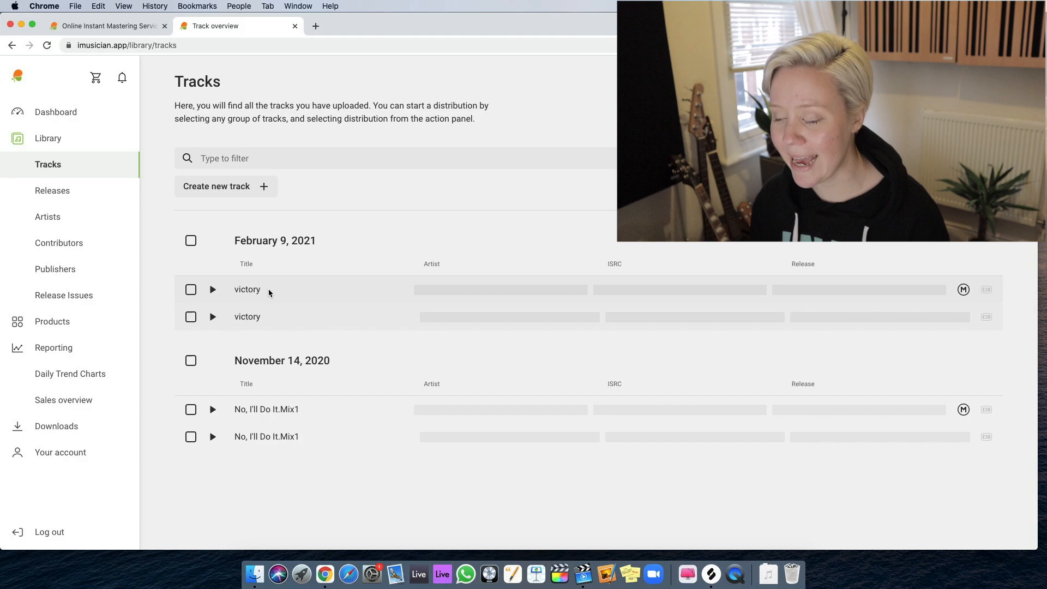
- Download the audio of the mastered victory track in the iMusician library and review its metadata fields and advanced options
click(272, 293)
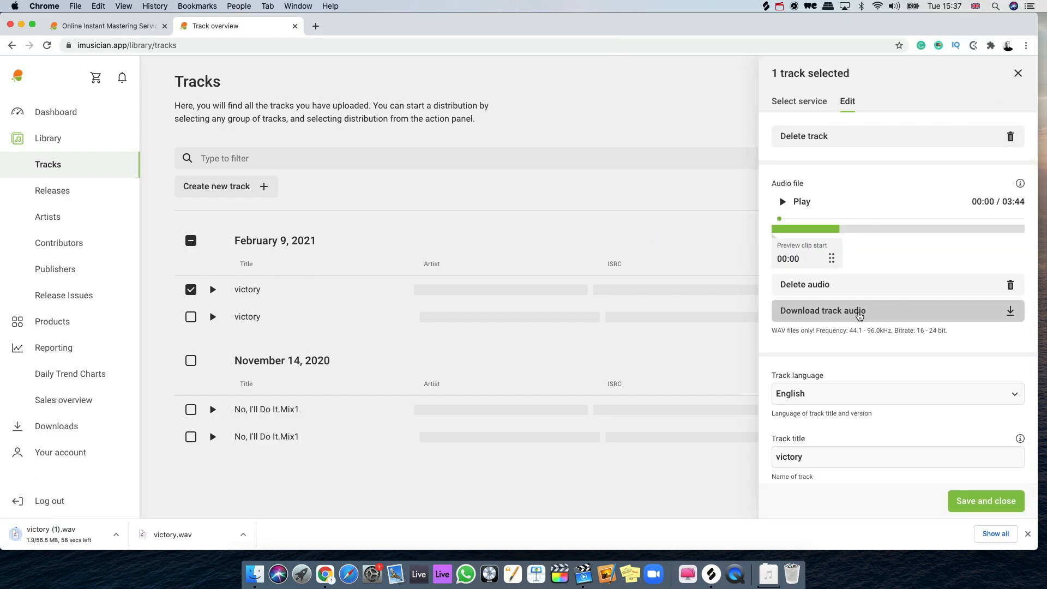
scroll(895, 398, down, 5)
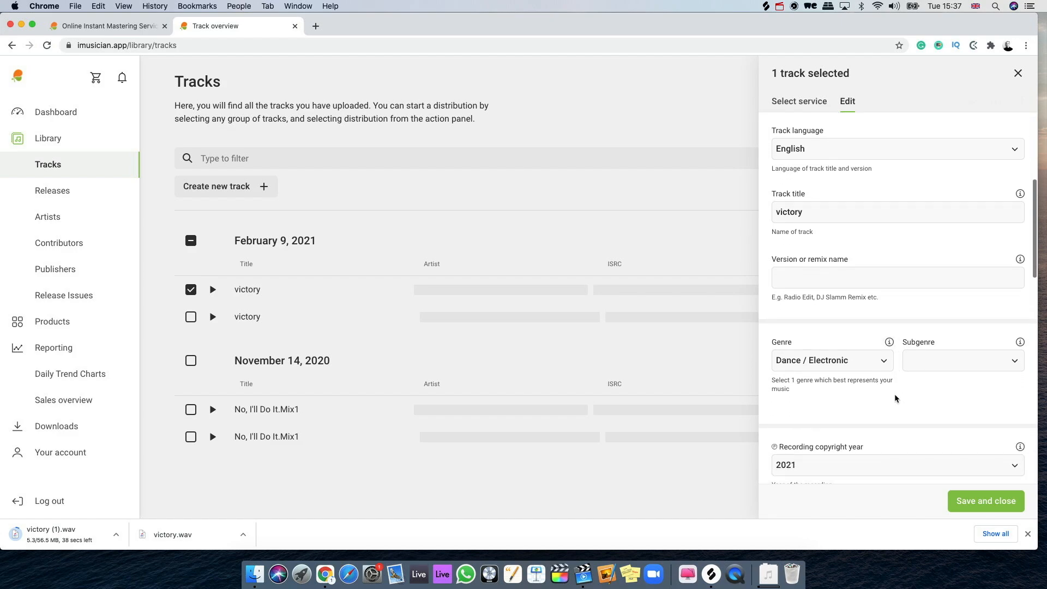
scroll(941, 418, down, 3)
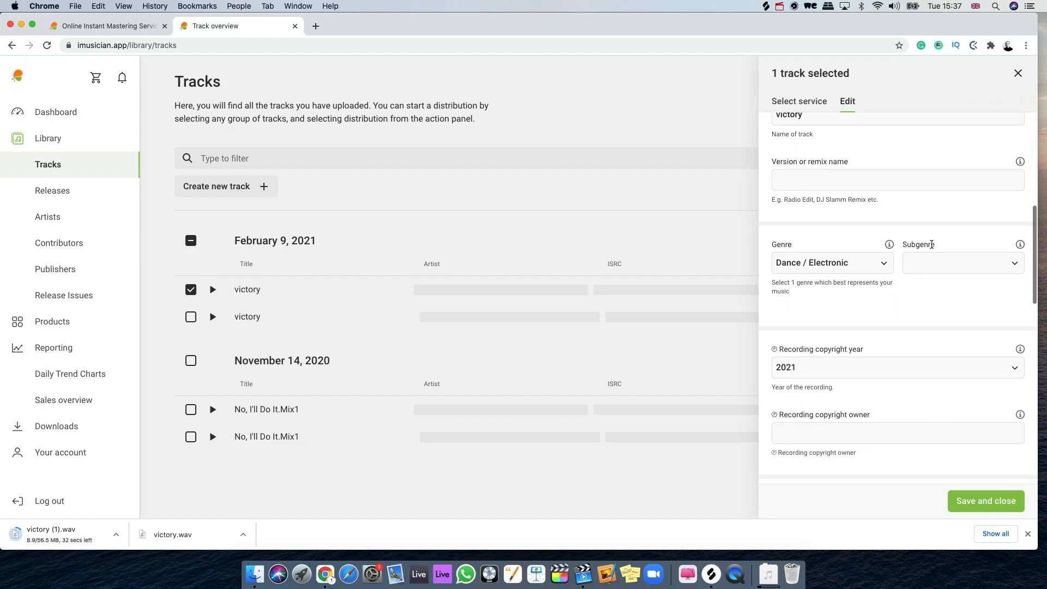
scroll(951, 369, down, 5)
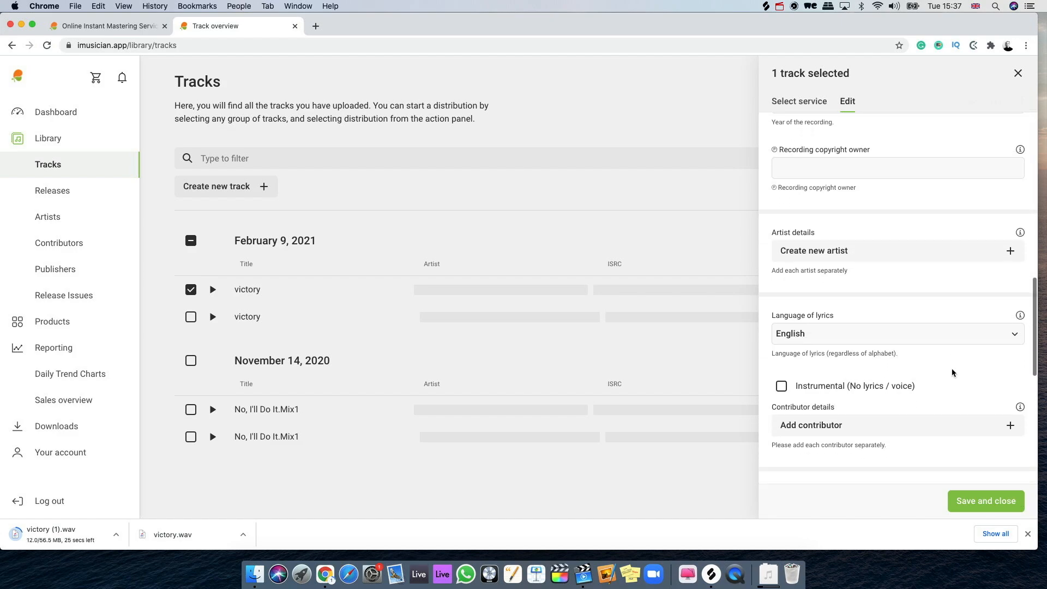
scroll(952, 372, down, 5)
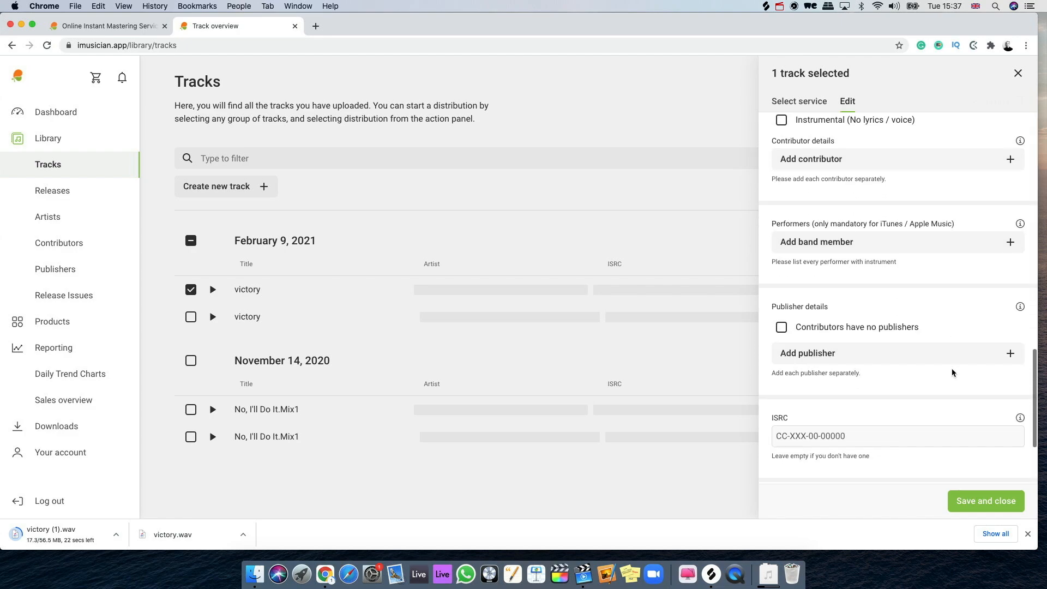
scroll(952, 372, down, 3)
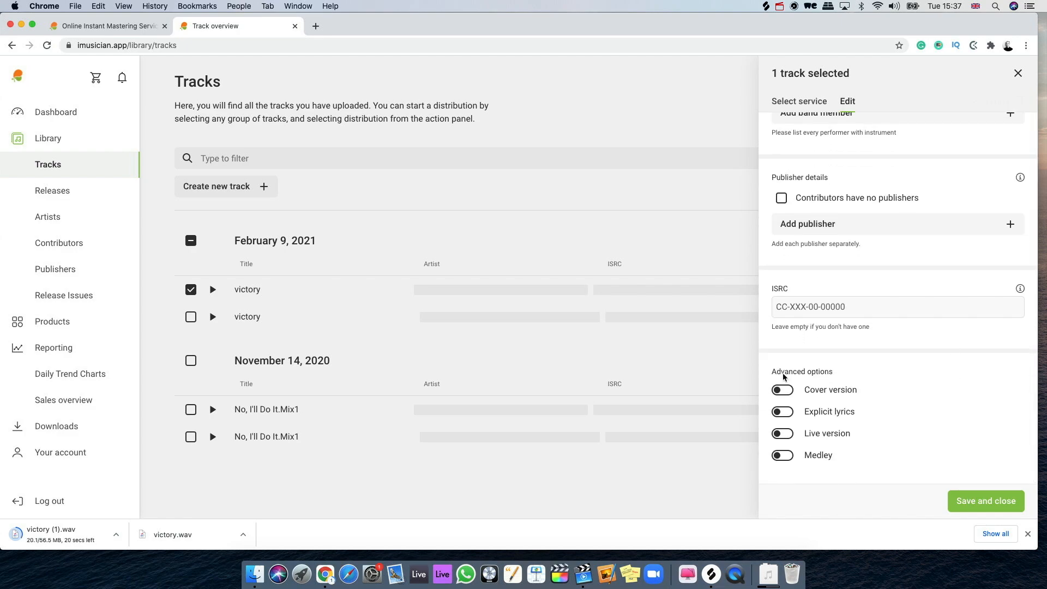
scroll(843, 480, up, 15)
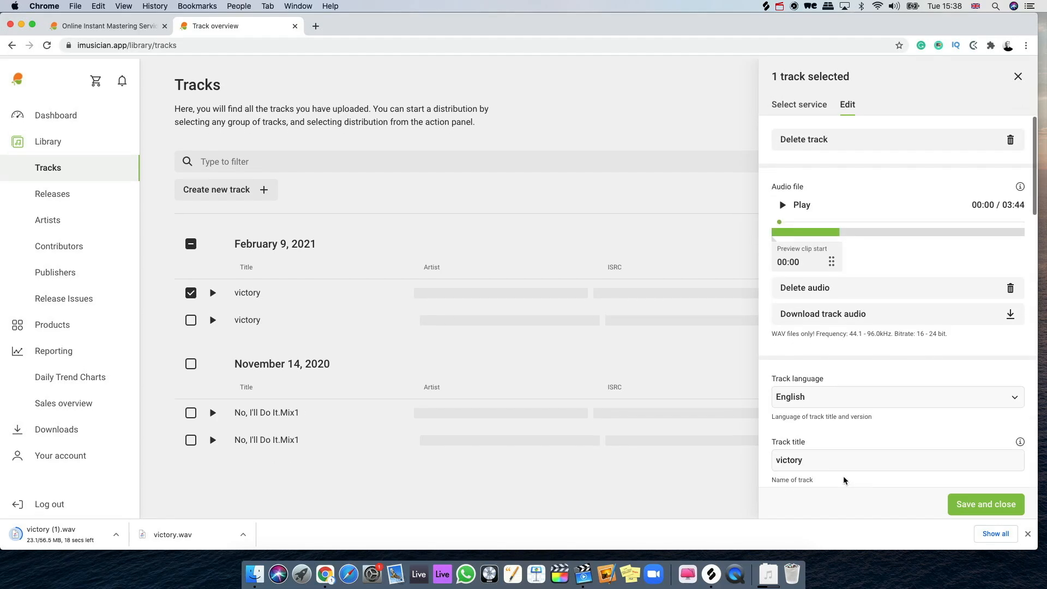